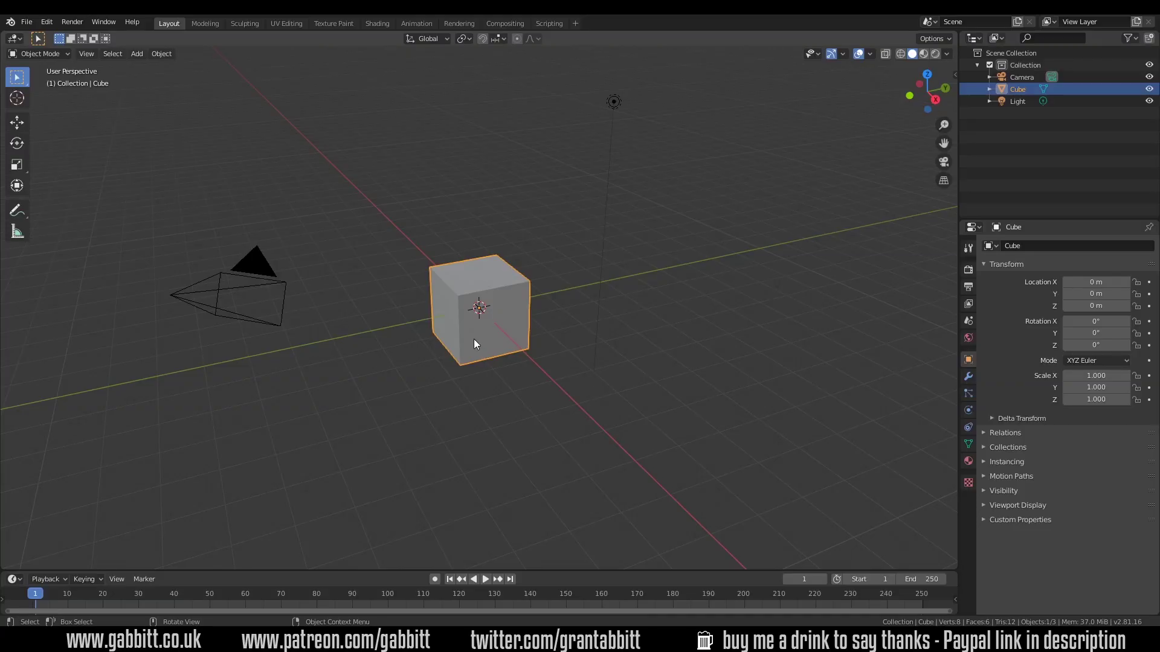
Step: Delete the default cube and add a smooth-shaded UV sphere at the origin
key(Delete)
key(shift+a)
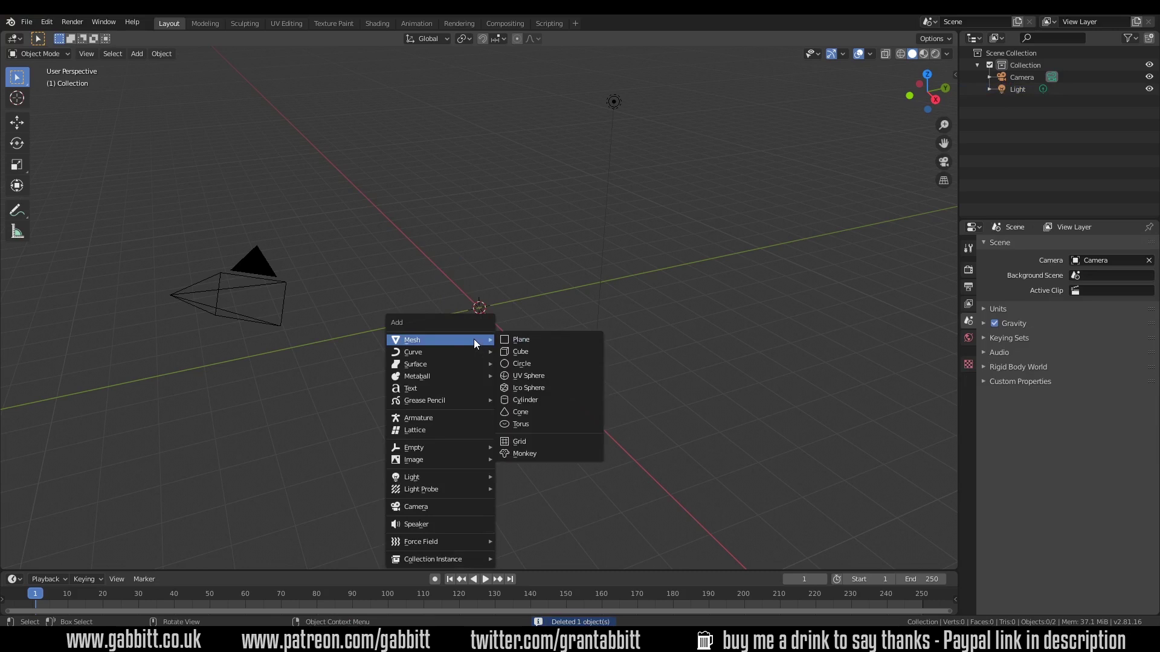
click(529, 378)
right_click(505, 301)
click(506, 302)
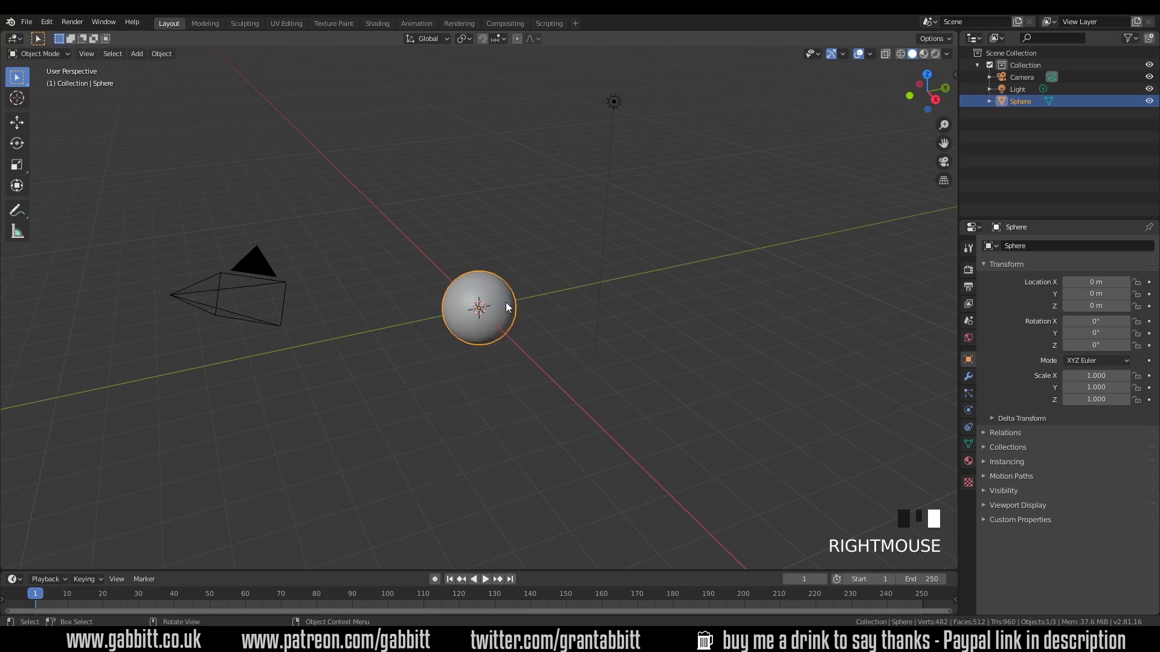
Step: Move the light up-left of the sphere, checking from top view
click(614, 102)
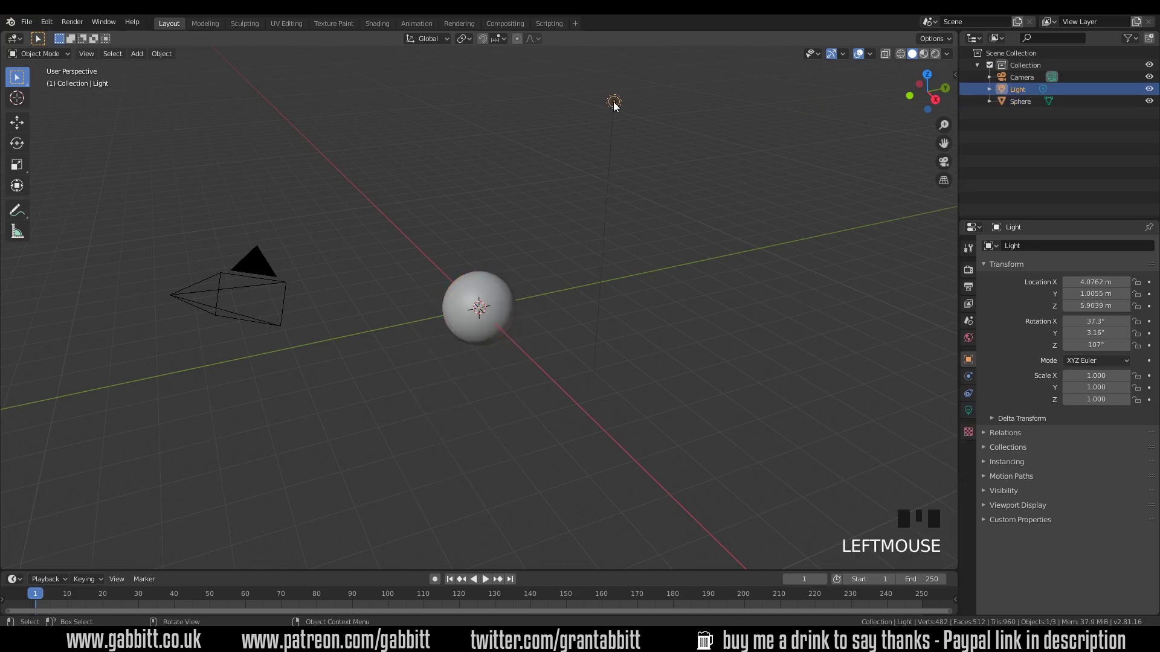
key(g)
click(583, 255)
key(KP_7)
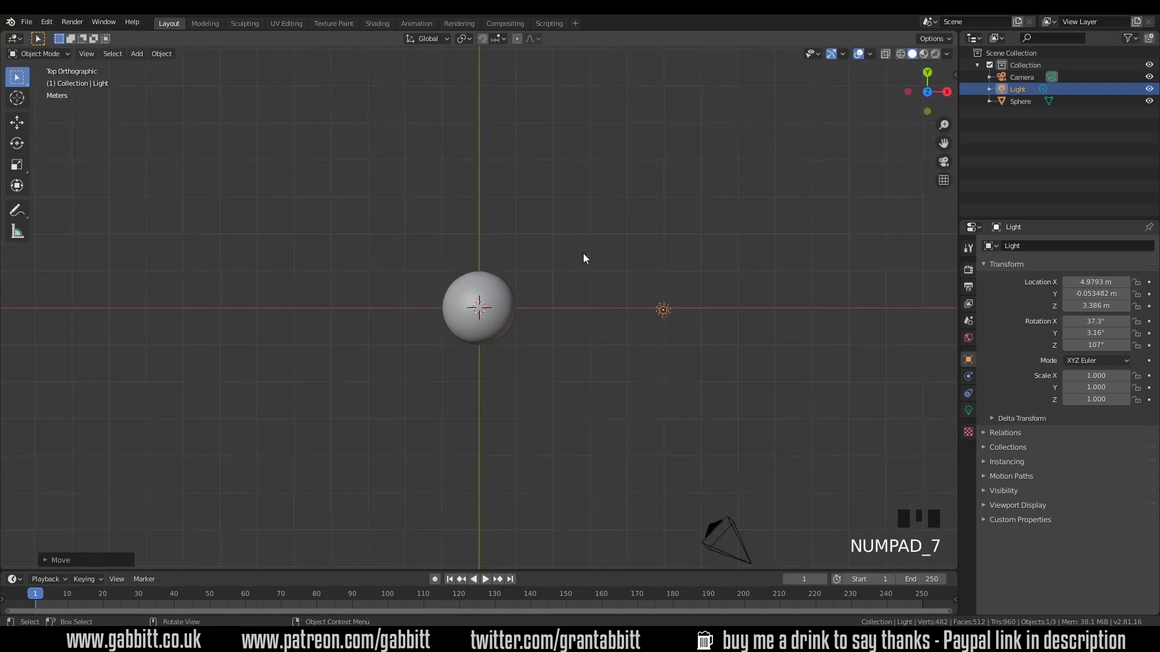
Step: Duplicate the light twice to surround the sphere with three lights
key(g)
click(676, 220)
key(shift+d)
click(391, 268)
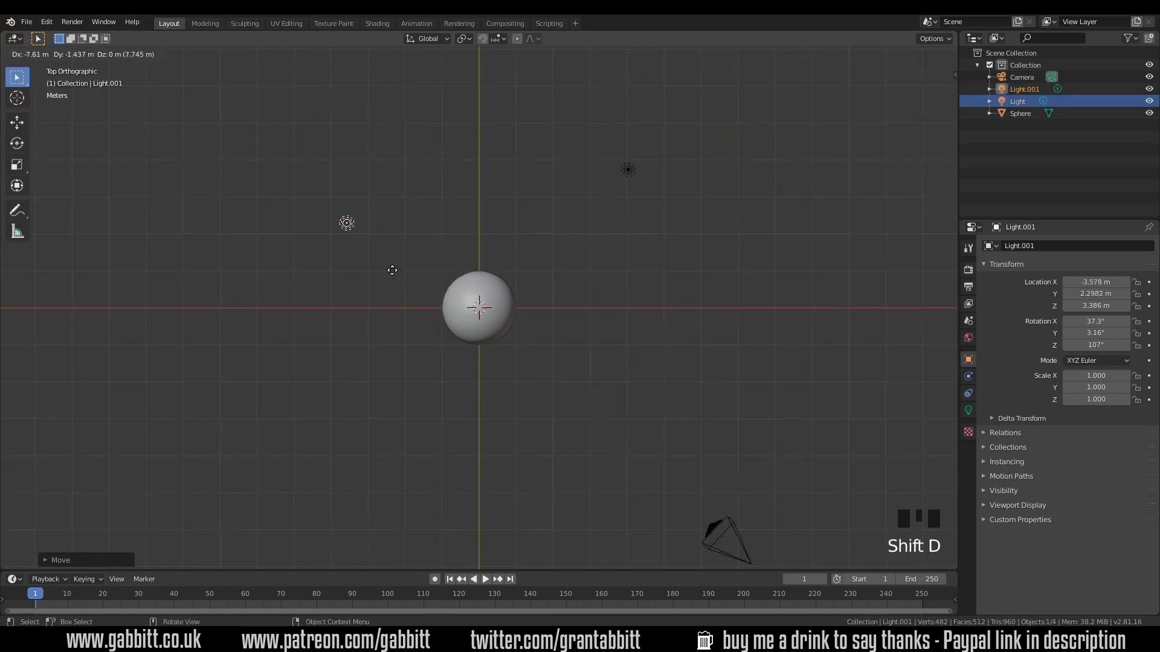
key(shift+d)
click(602, 521)
middle_drag(640, 473, 521, 352)
Step: In the Shading workspace, give the sphere a new material Material.001 with a Principled BSDF
click(368, 23)
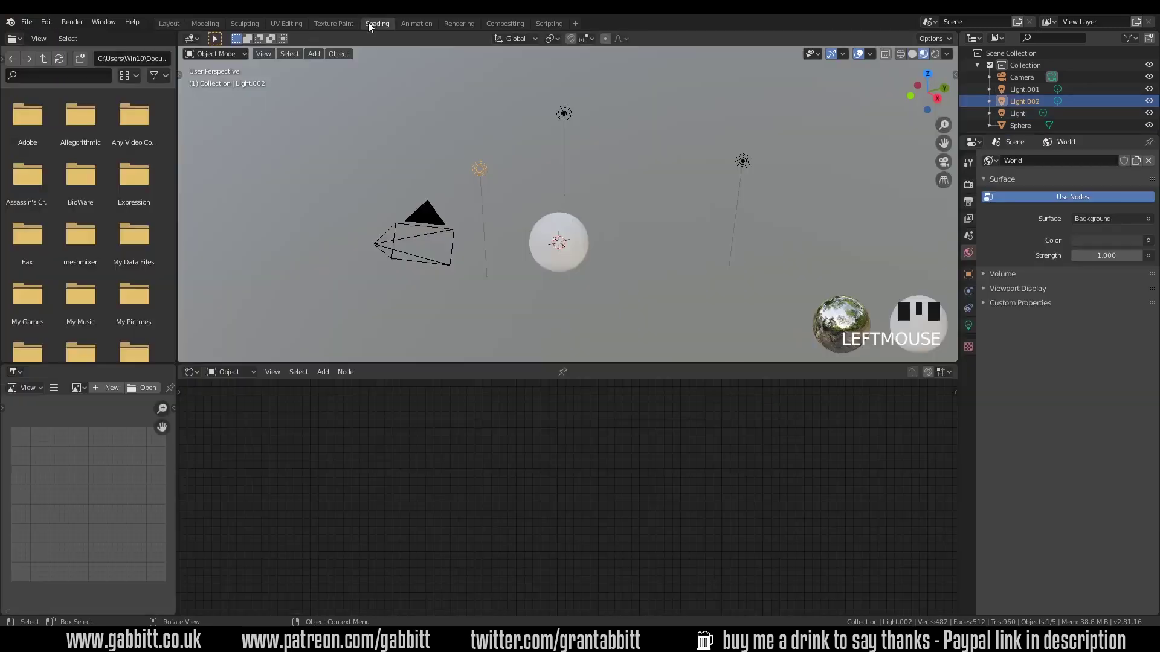
click(579, 230)
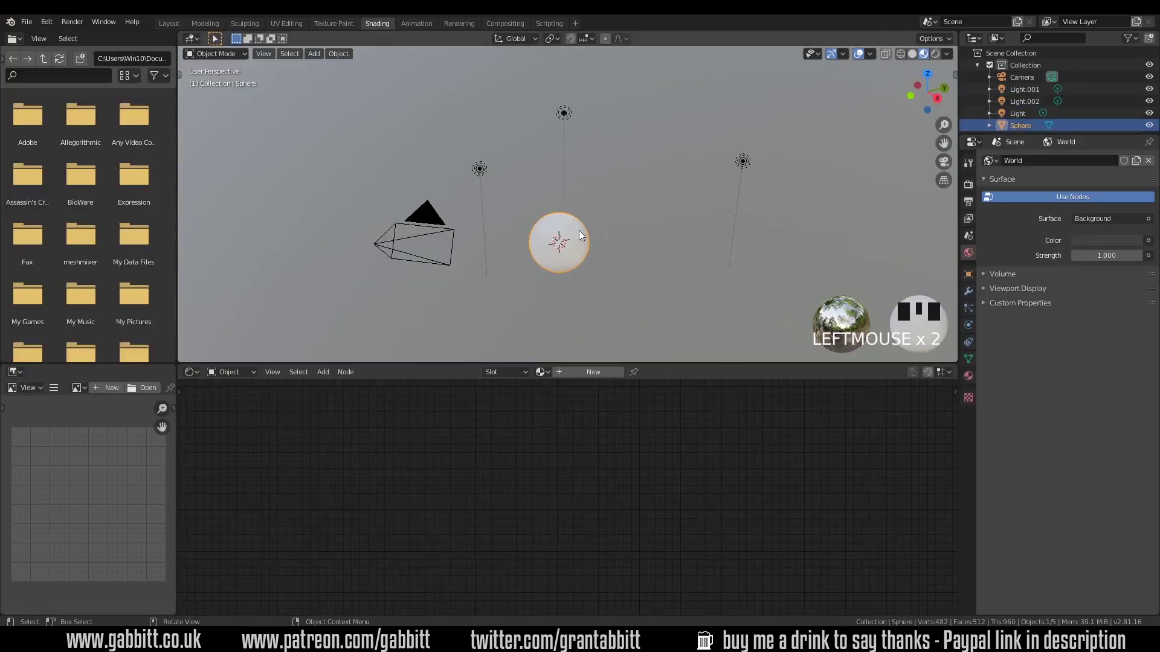
click(593, 372)
mouse_move(667, 363)
mouse_down()
mouse_move(667, 242)
mouse_move(666, 262)
mouse_up()
scroll(580, 199, up, 2)
shift+middle_drag(581, 198, 590, 127)
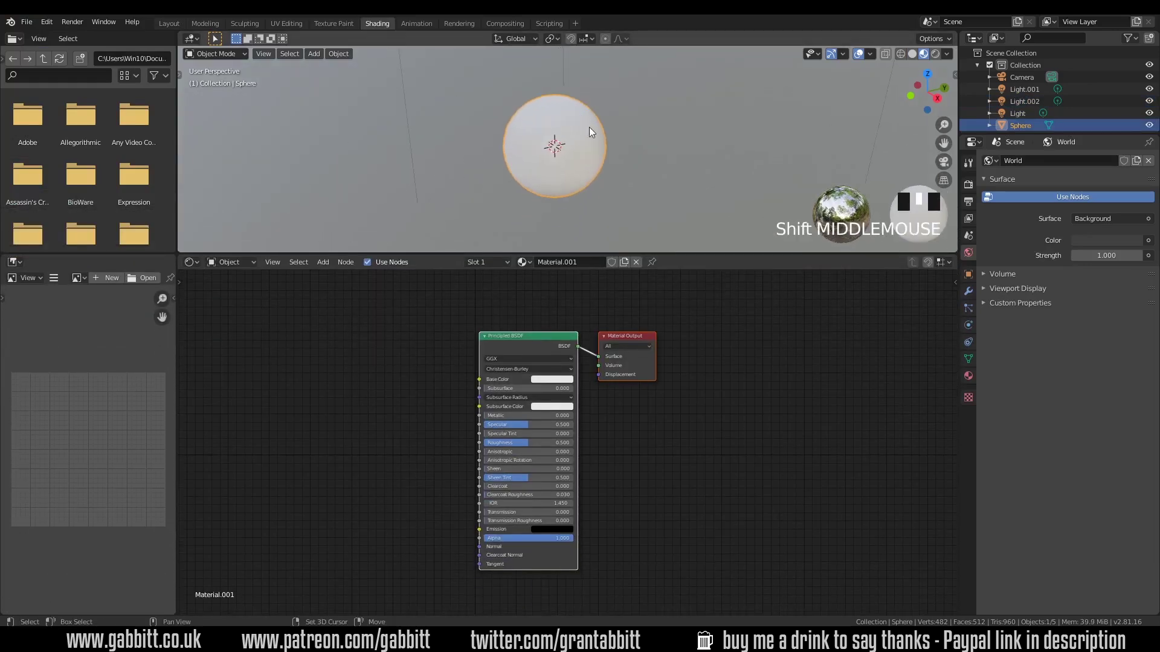
scroll(591, 132, up, 2)
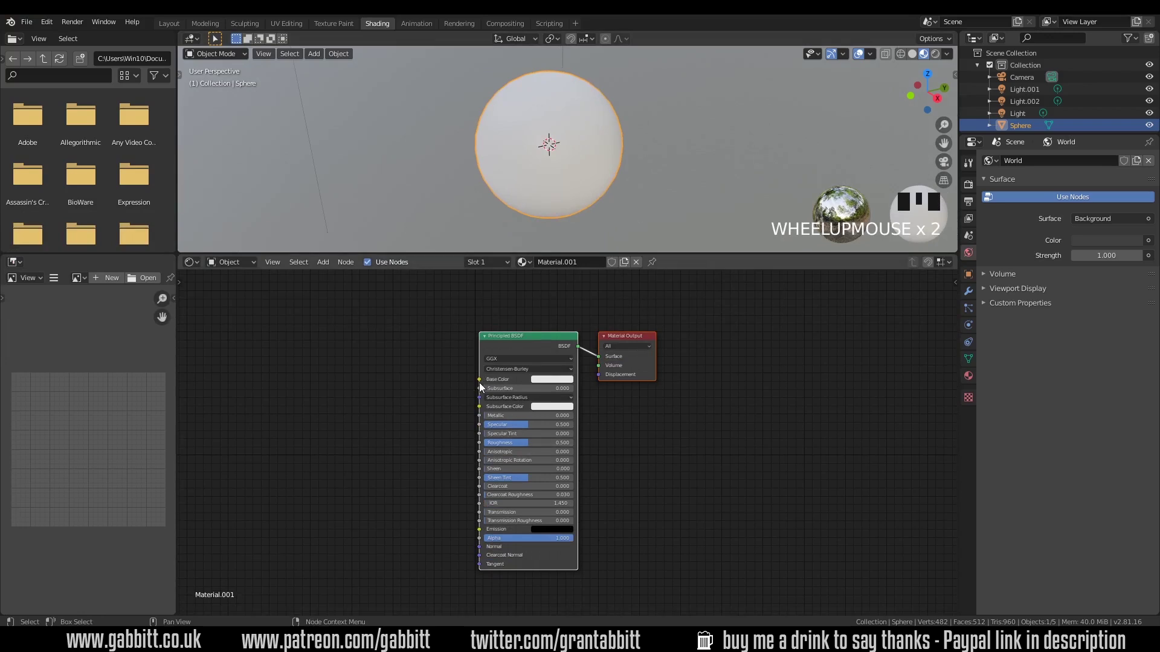
Step: Add a Noise Texture node and wire its colour into the Principled BSDF's Base Color
key(shift+a)
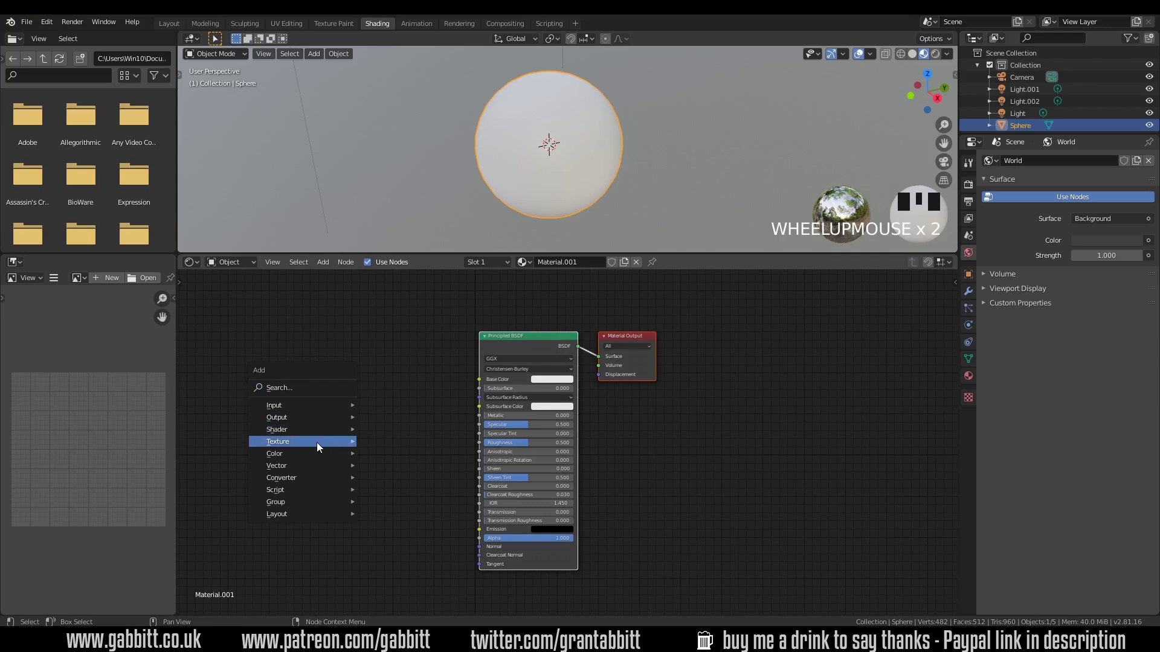
click(373, 441)
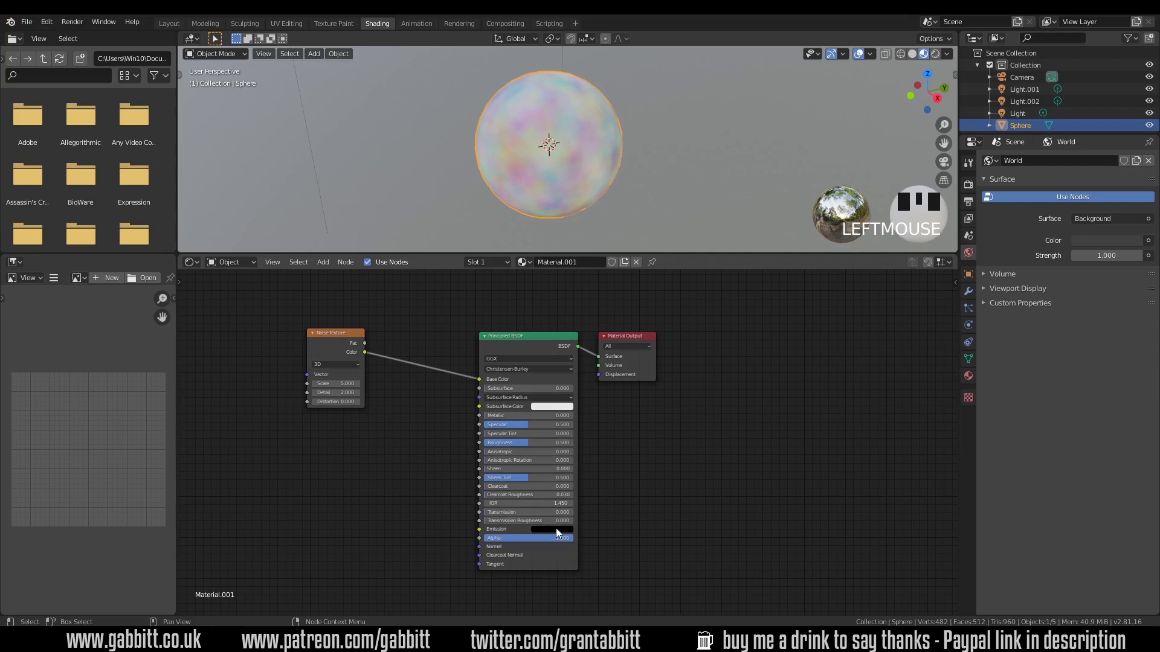
mouse_move(480, 379)
mouse_down()
mouse_move(479, 529)
mouse_move(479, 379)
mouse_up()
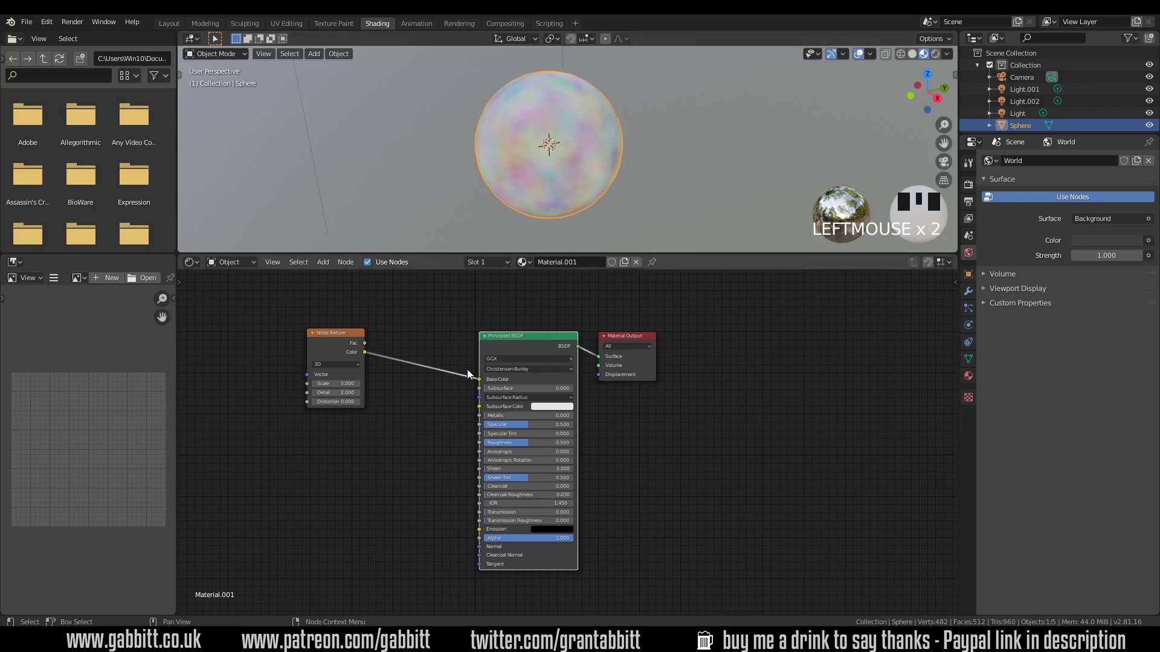
Step: Move the noise Color link to Roughness and preview the noise Fac on the sphere via a Viewer node
mouse_move(478, 377)
mouse_down()
mouse_move(428, 428)
mouse_move(477, 446)
mouse_up()
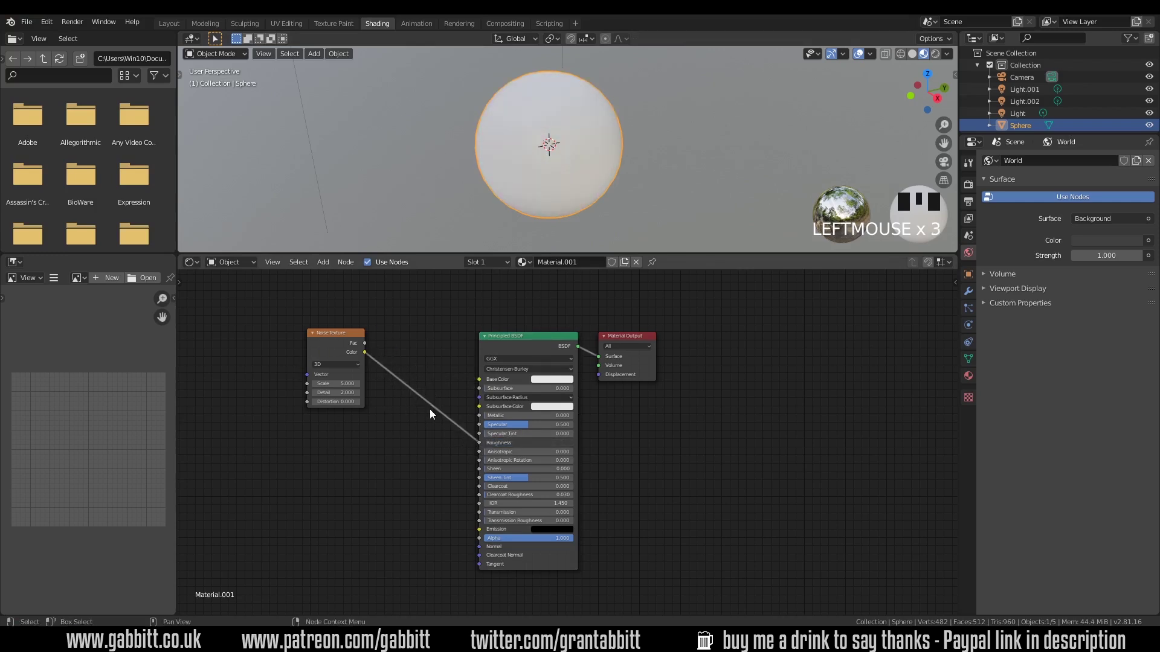
middle_drag(624, 459, 741, 464)
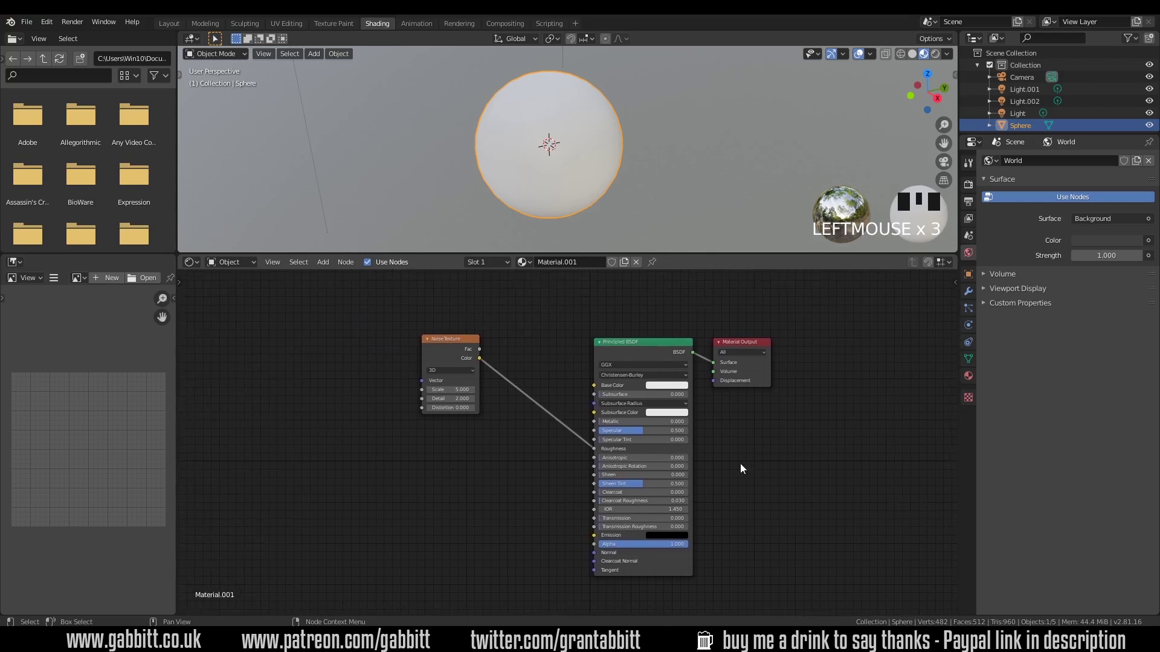
scroll(740, 464, up, 2)
drag(400, 312, 338, 375)
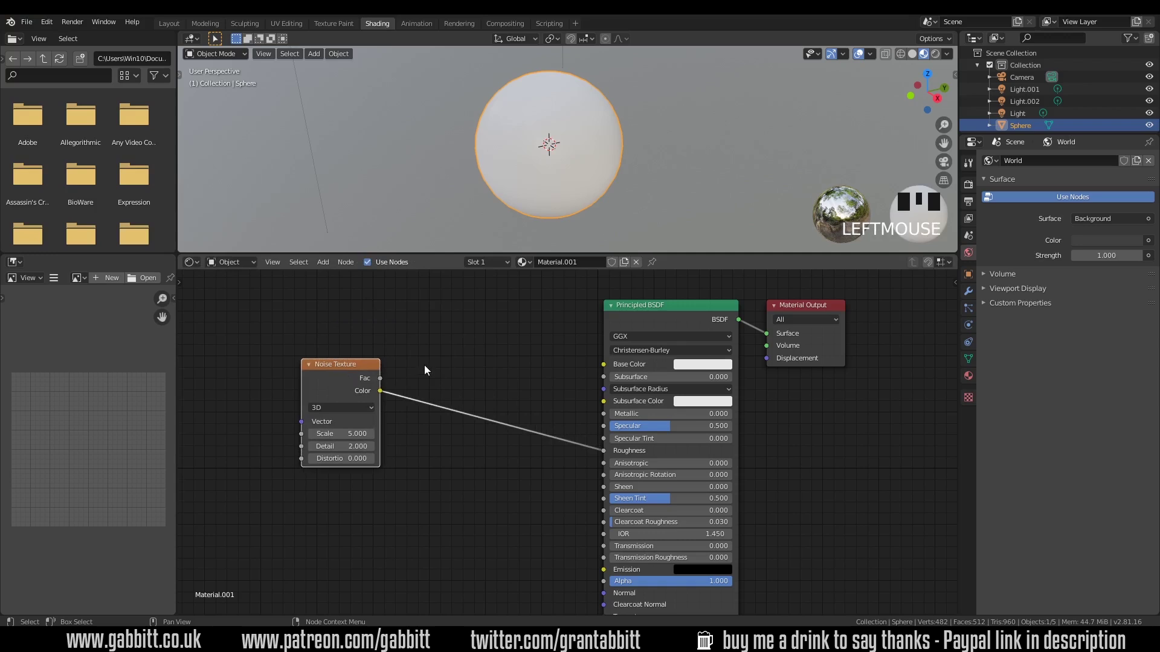
ctrl+shift+click(349, 367)
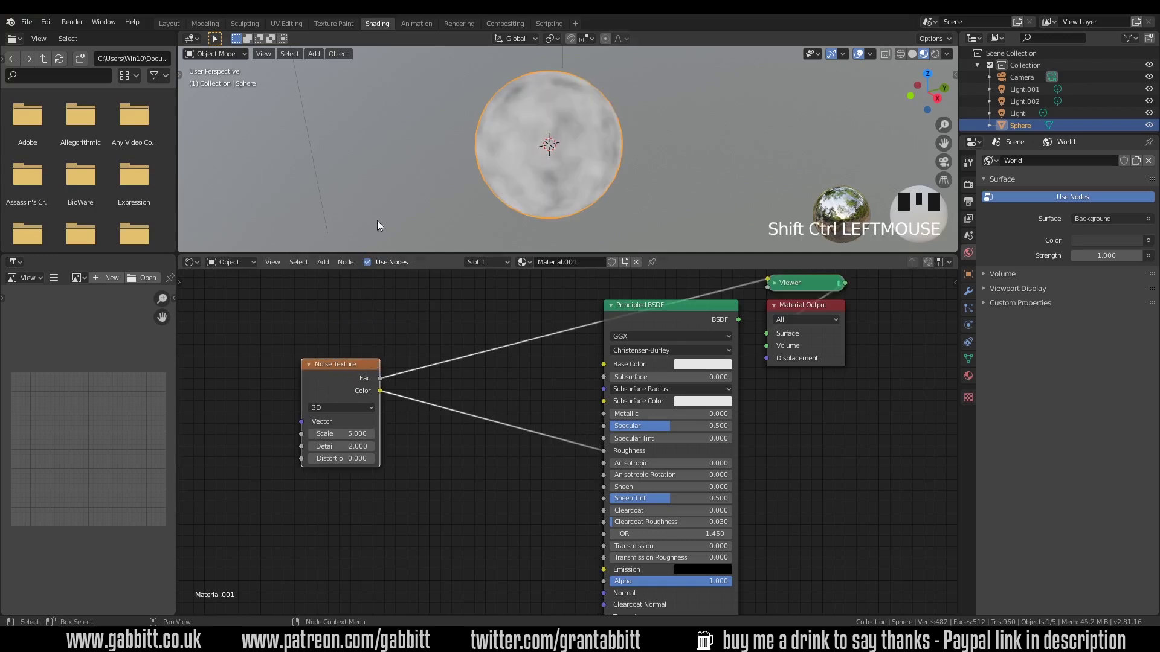
Step: Confirm in Preferences > Add-ons that Node Wrangler is enabled
click(46, 20)
click(80, 195)
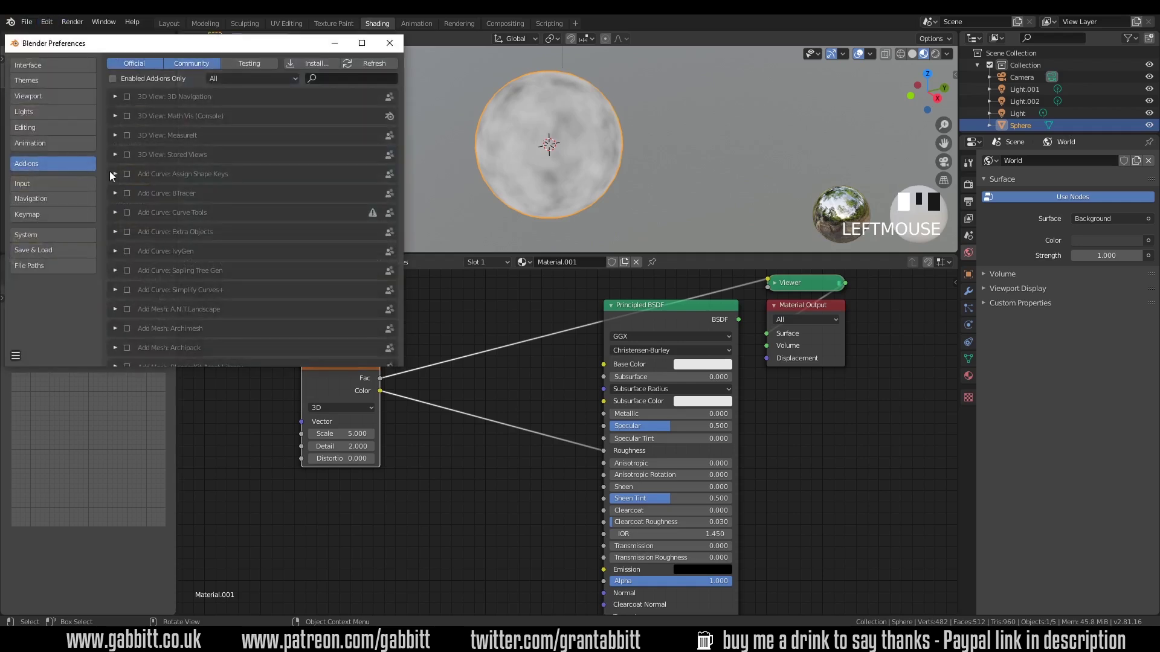
click(331, 80)
text(node)
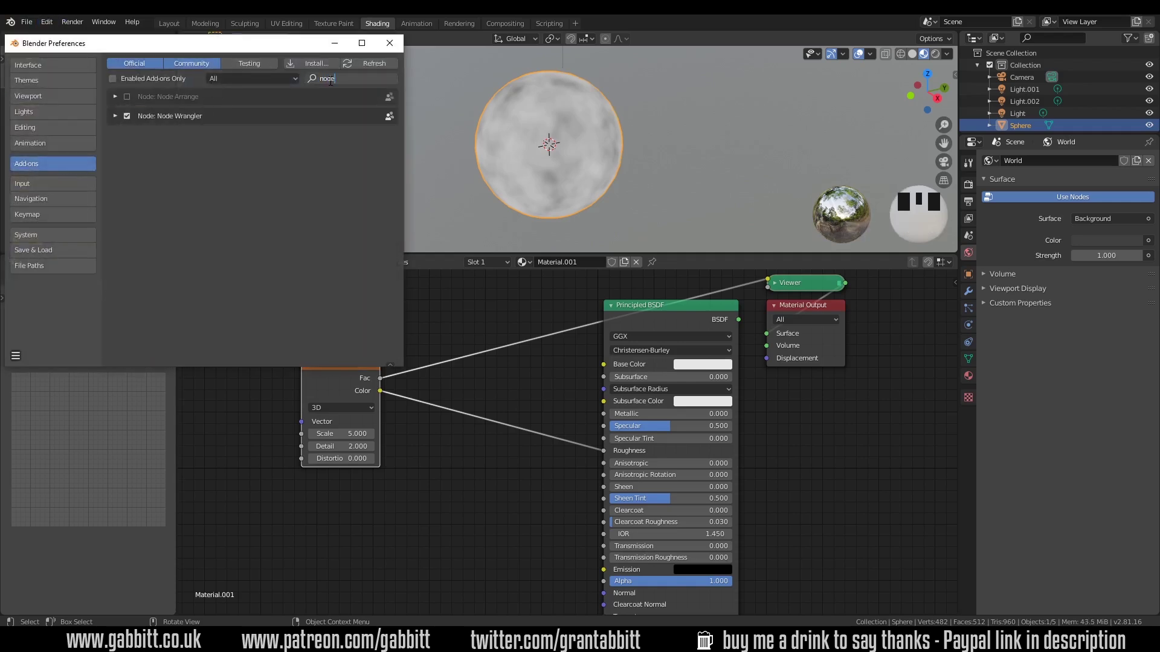
click(388, 46)
Step: Re-preview the noise Fac and move the Viewer and Material Output nodes above the shader
ctrl+shift+click(686, 308)
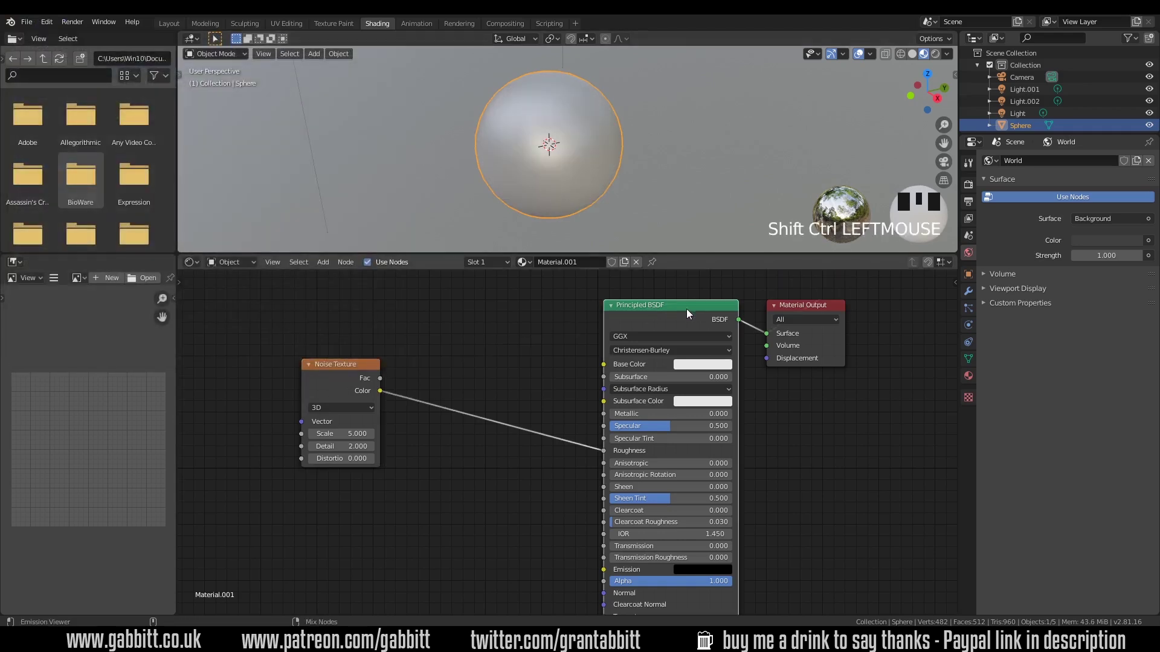
ctrl+shift+click(333, 372)
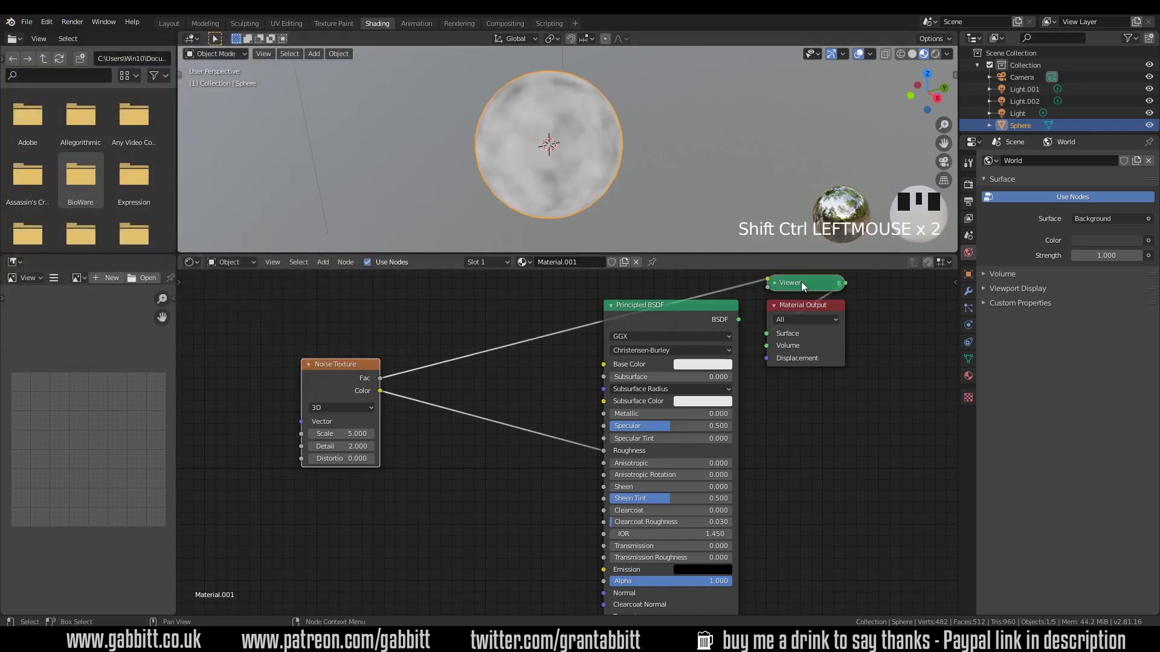
drag(801, 282, 657, 282)
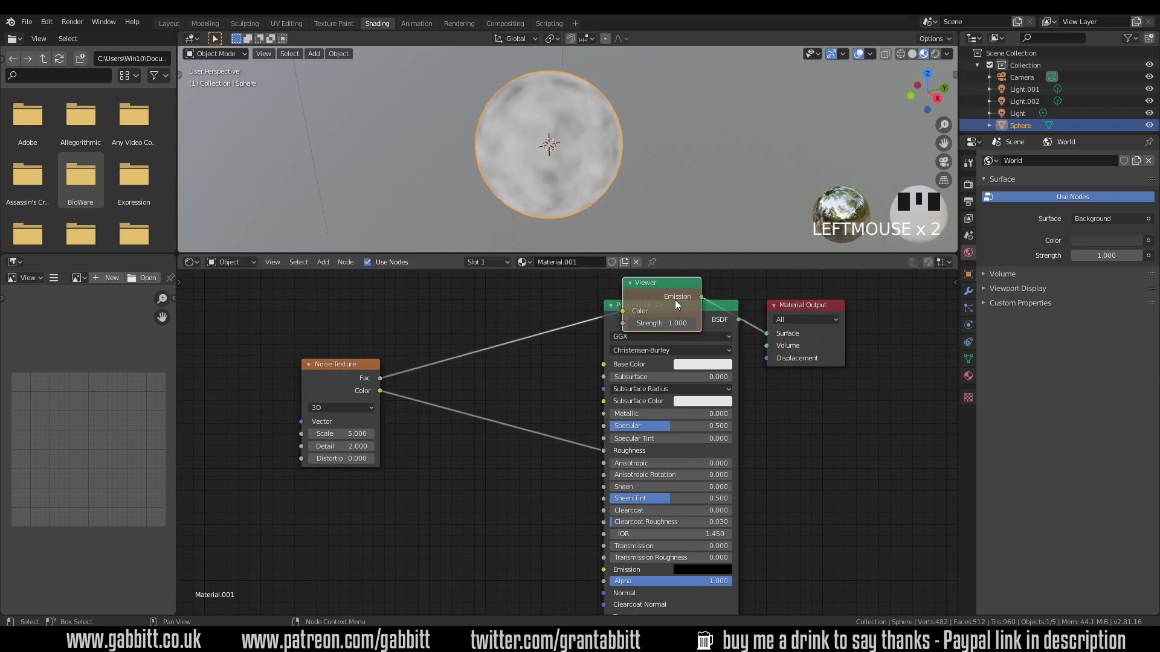
click(648, 287)
drag(794, 309, 806, 290)
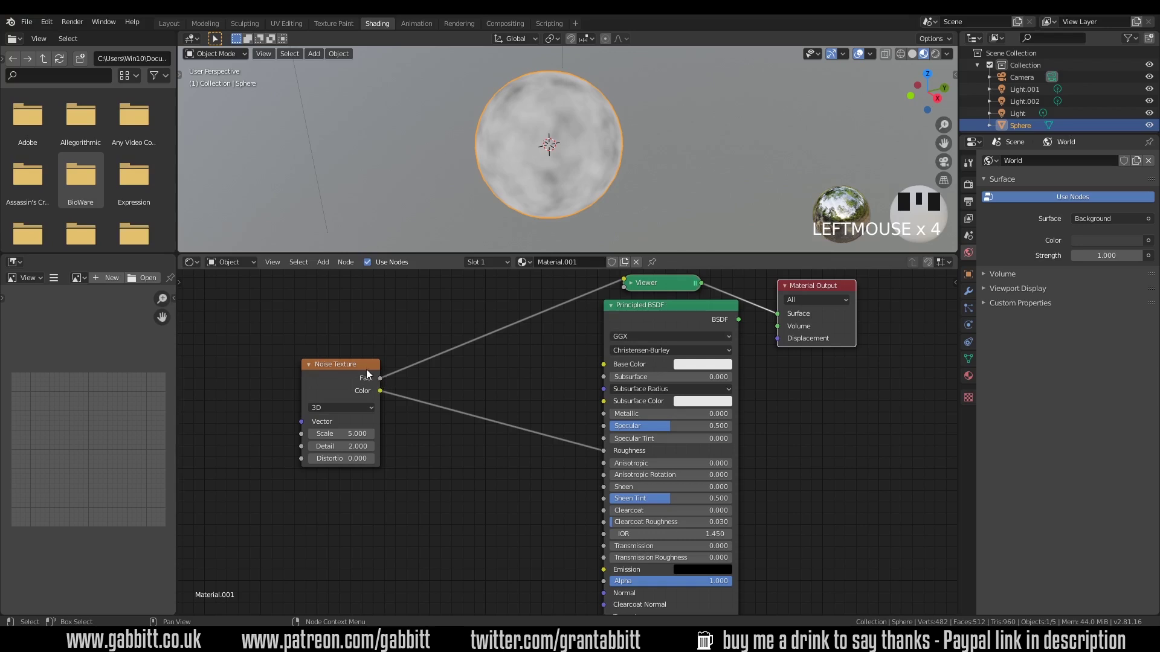
Step: Cycle the Viewer preview through the noise outputs, ending on the grey Fac output
ctrl+shift+click(339, 367)
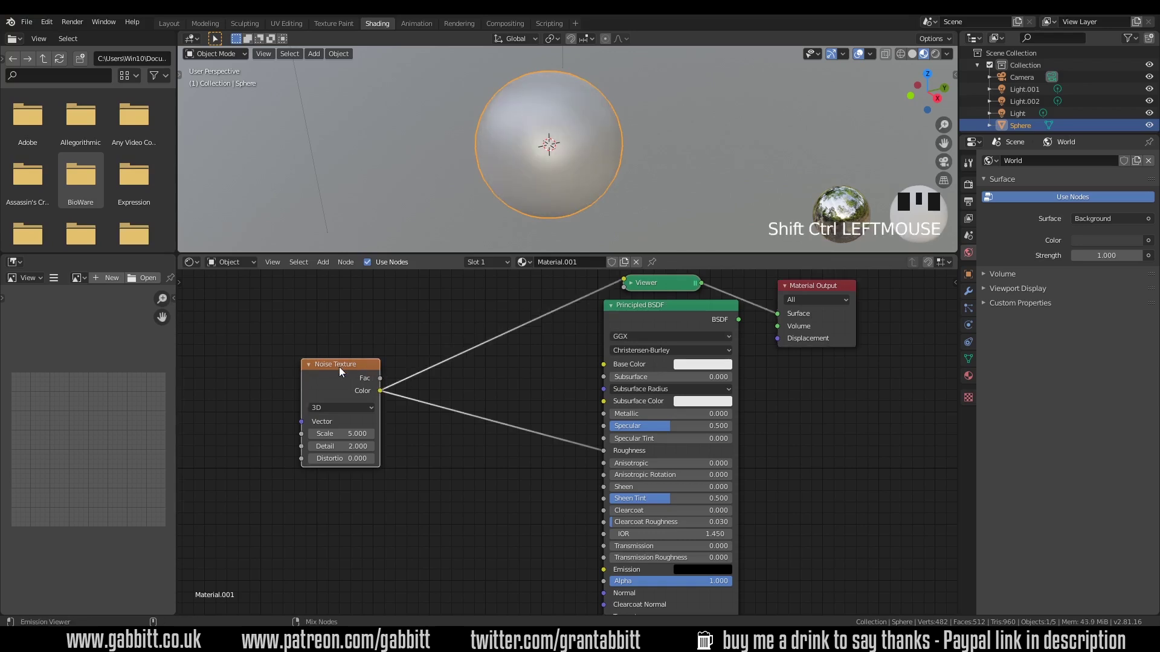
ctrl+shift+click(339, 367)
ctrl+shift+click(339, 368)
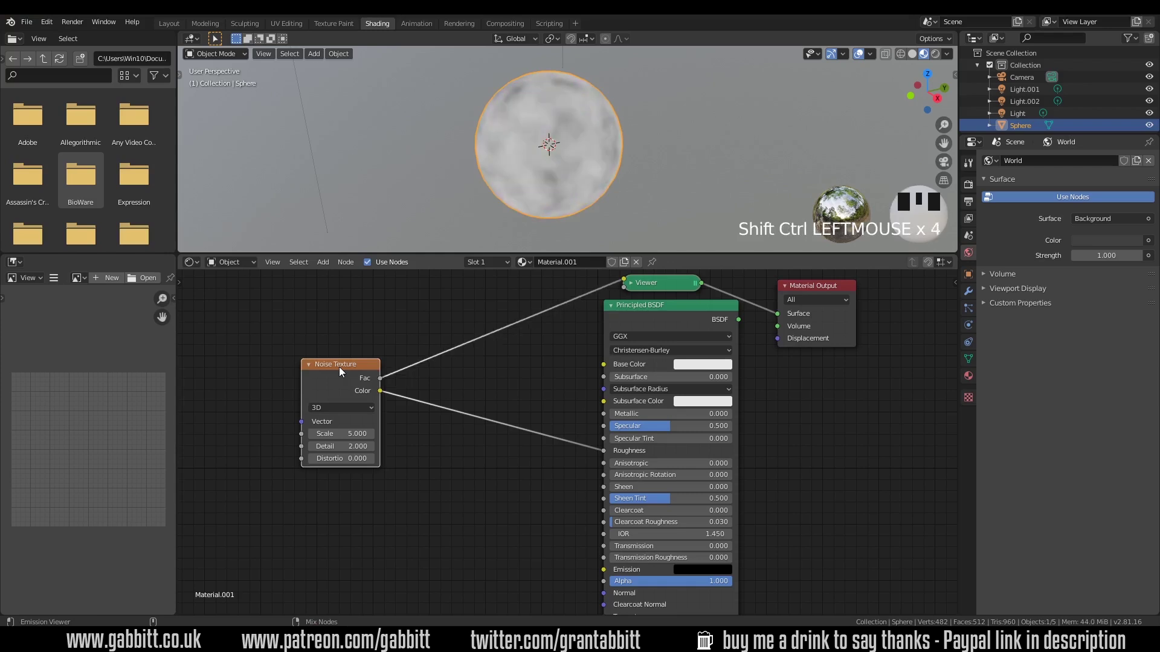
ctrl+shift+click(339, 368)
ctrl+shift+click(338, 367)
ctrl+shift+click(345, 373)
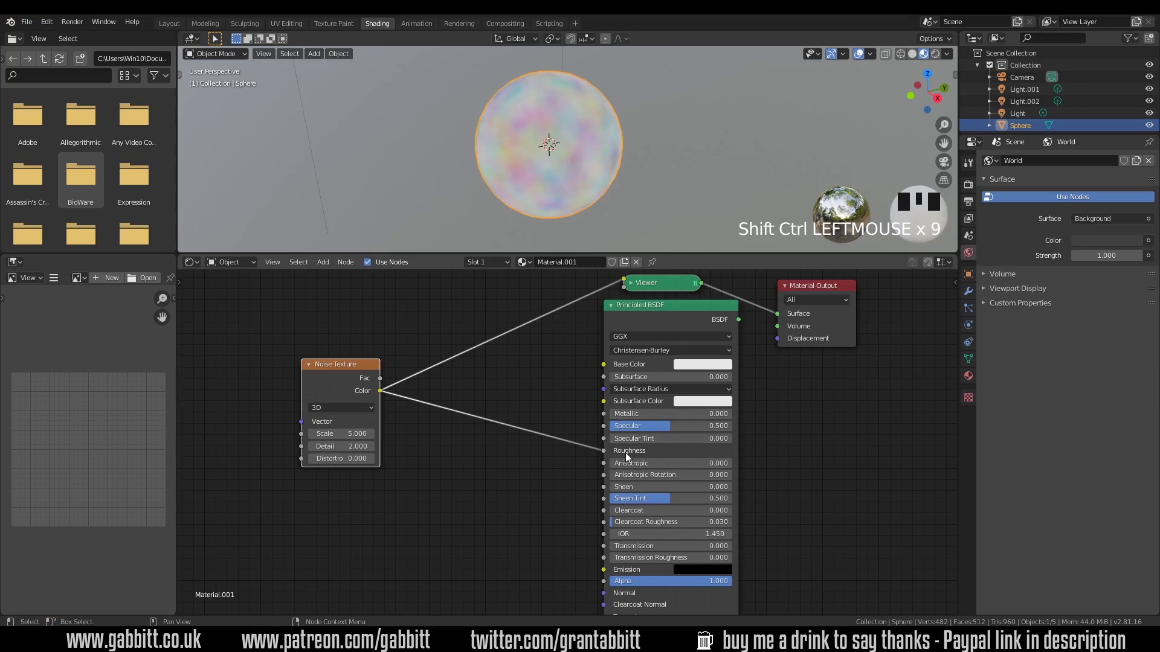
ctrl+shift+click(335, 370)
Step: Move the noise node up-left and disconnect its Color from Roughness
drag(346, 366, 290, 340)
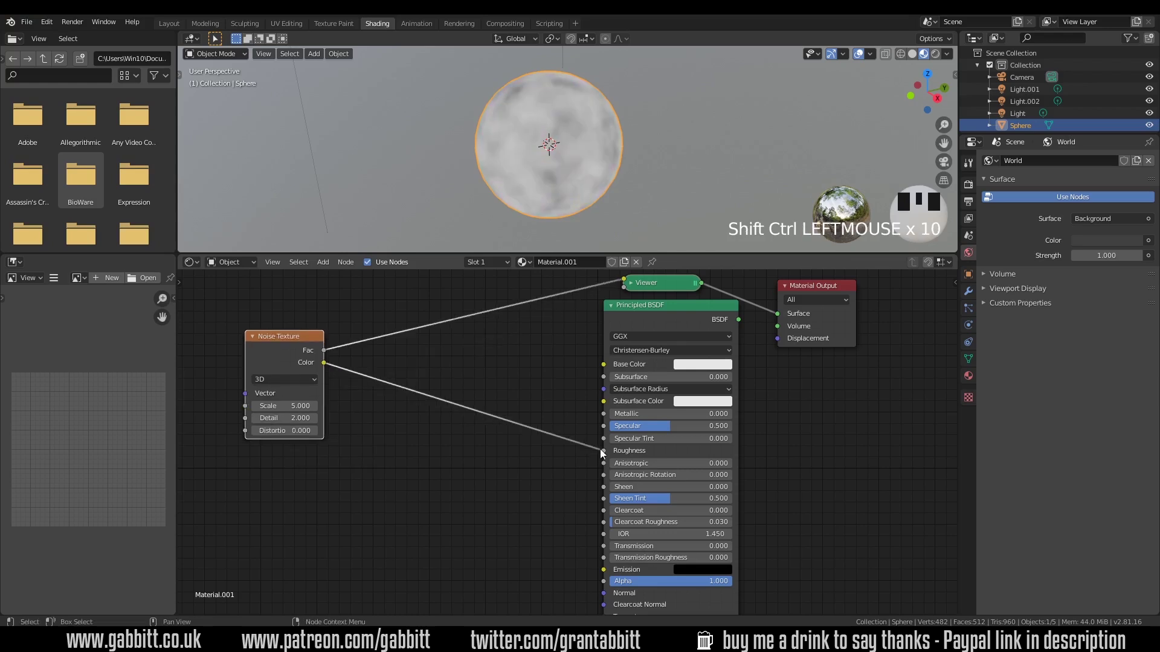
drag(605, 451, 544, 474)
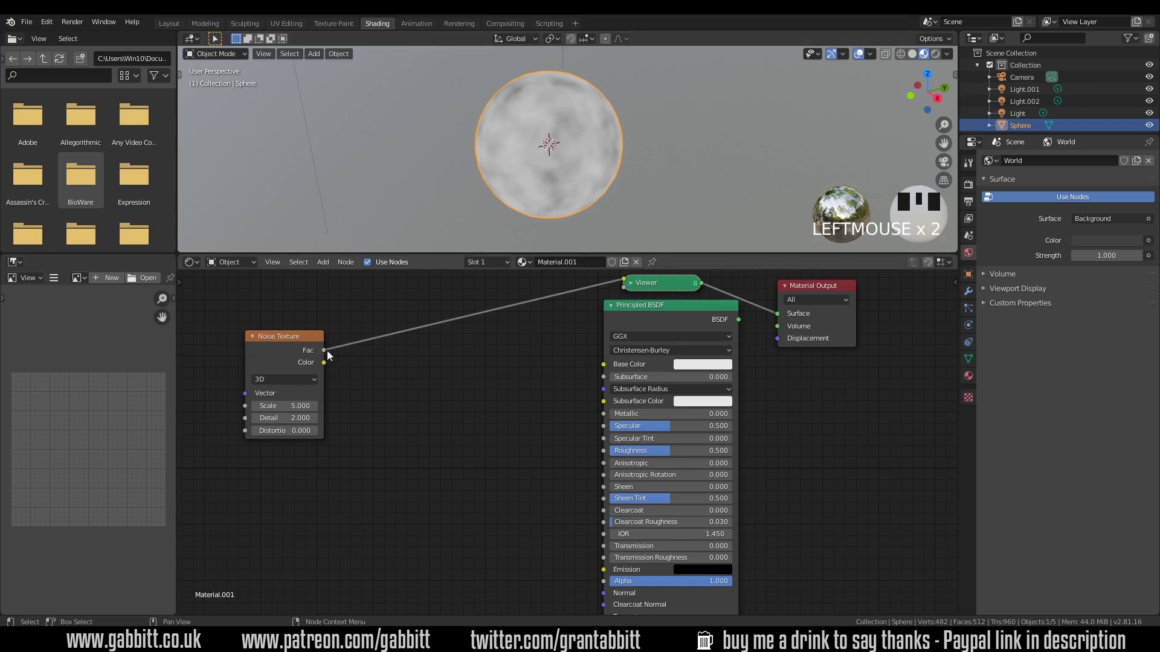
Step: Connect noise Fac to Roughness and restore the Principled BSDF shading on the sphere
drag(325, 351, 604, 452)
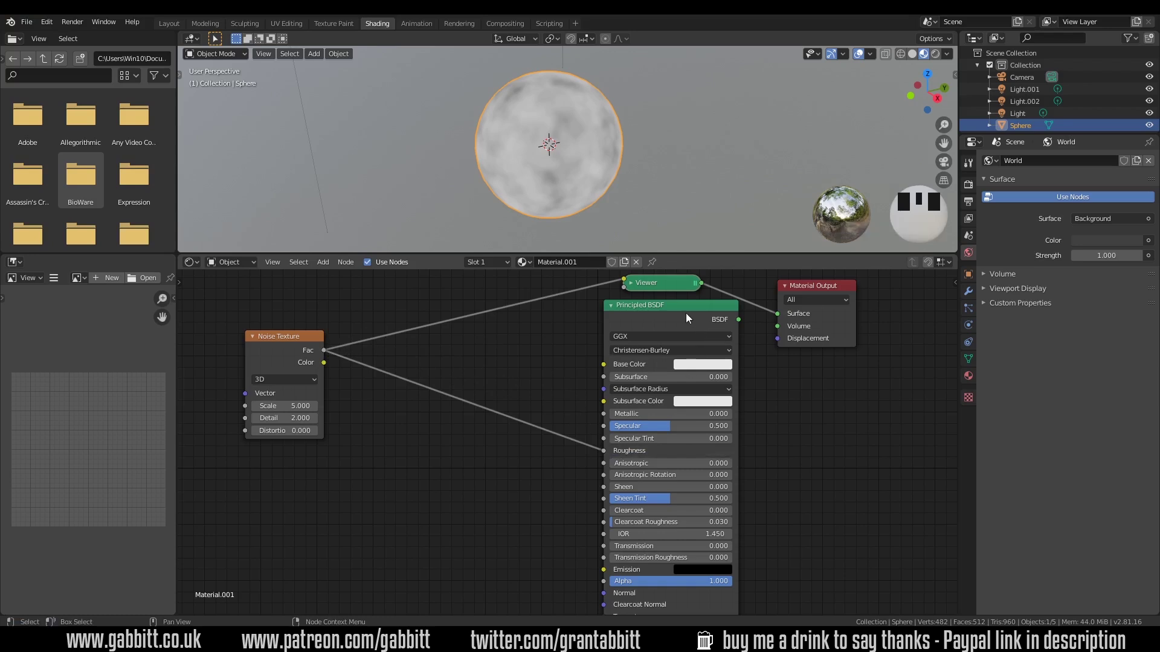
key(ctrl+shift)
ctrl+shift+click(685, 313)
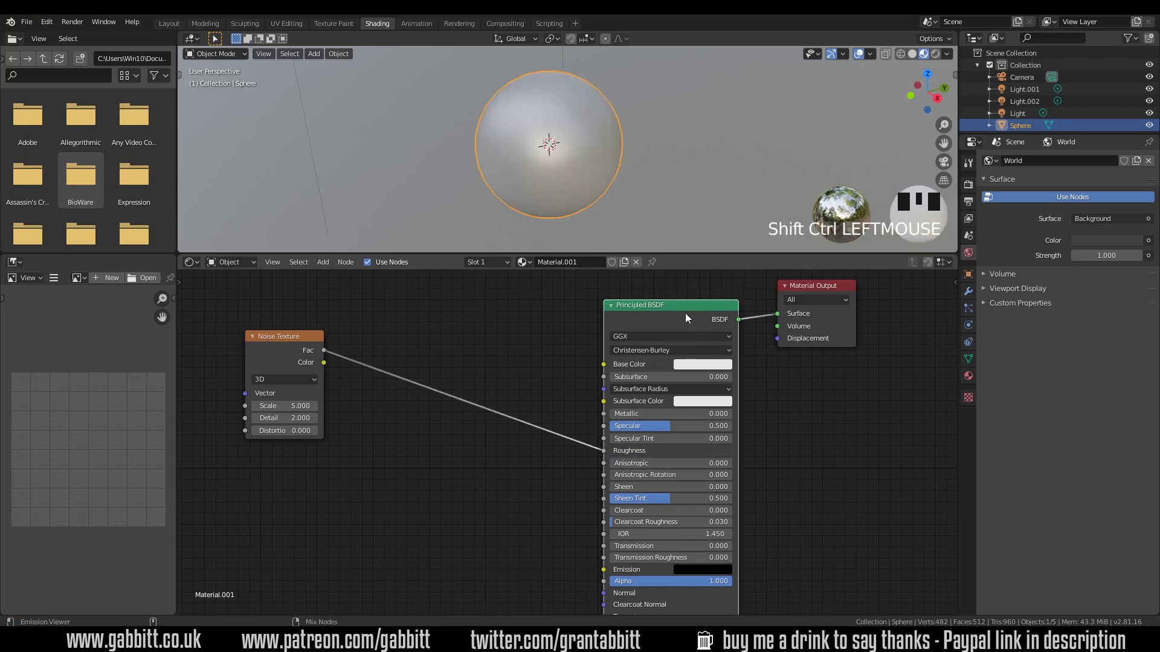
scroll(569, 210, up, 3)
middle_drag(568, 212, 650, 158)
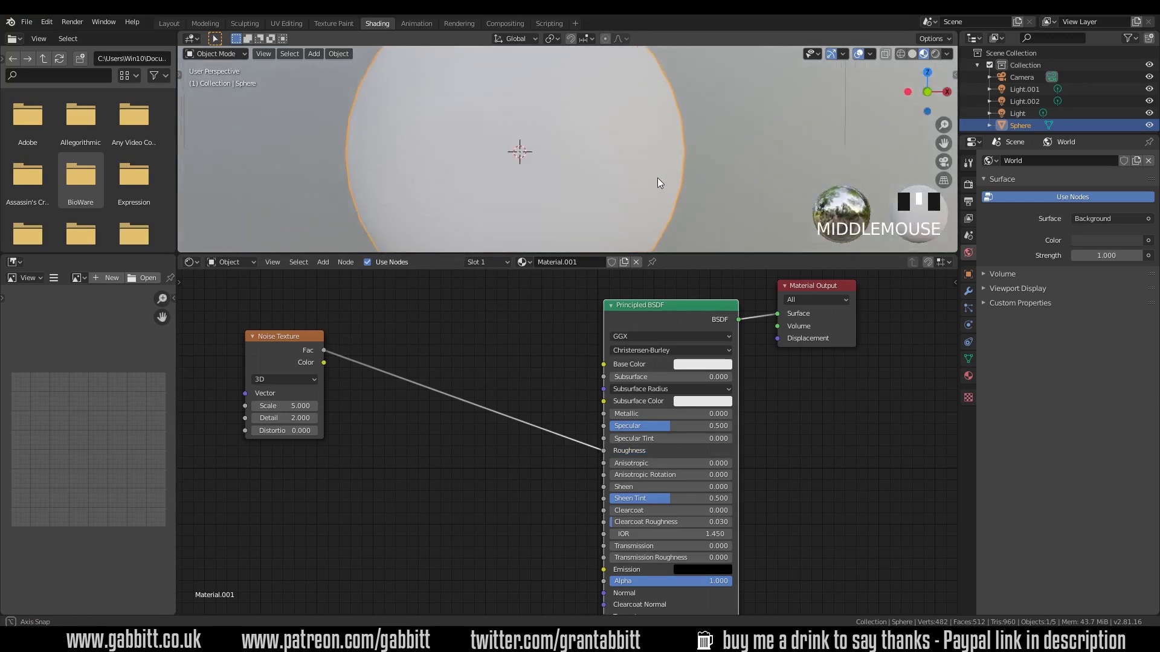
mouse_move(649, 158)
middle_down()
mouse_move(598, 161)
mouse_move(630, 146)
middle_up()
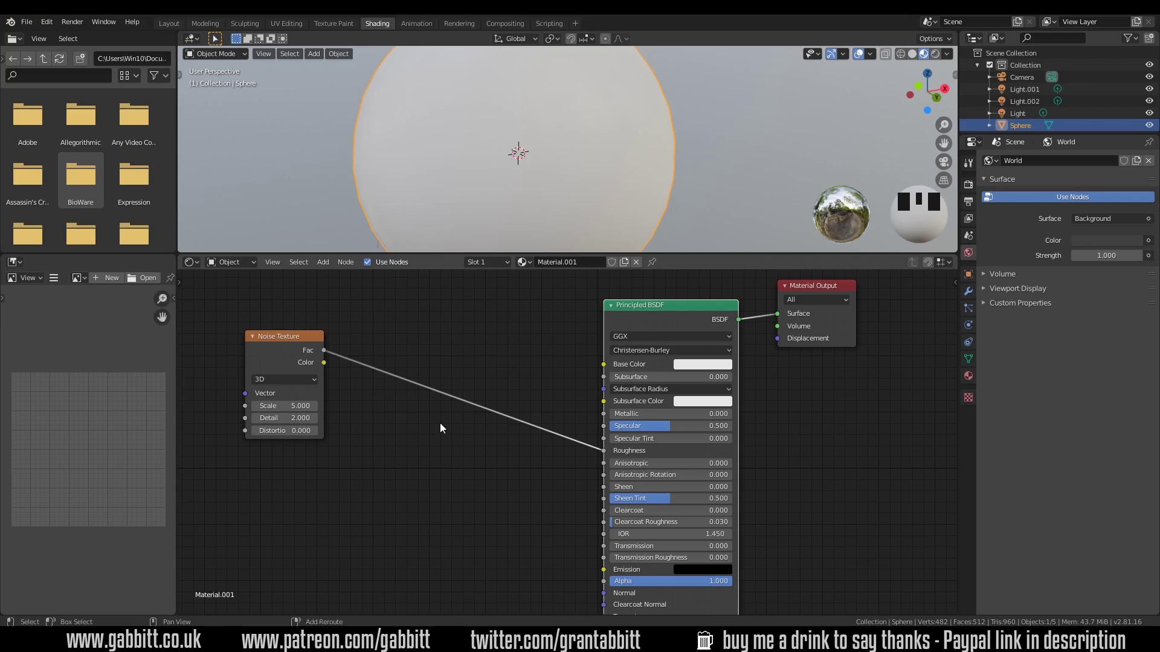
Step: Drop a ColorRamp on the Fac-Roughness link with its black and white stops pushed inward
key(shift+a)
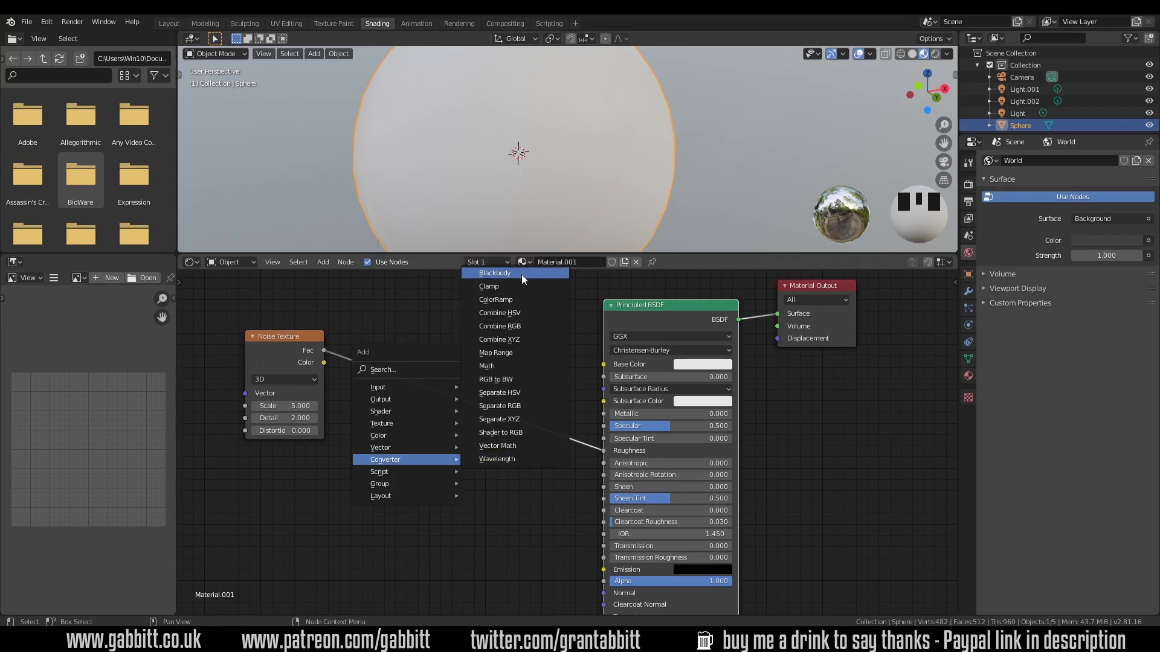
click(522, 300)
click(387, 355)
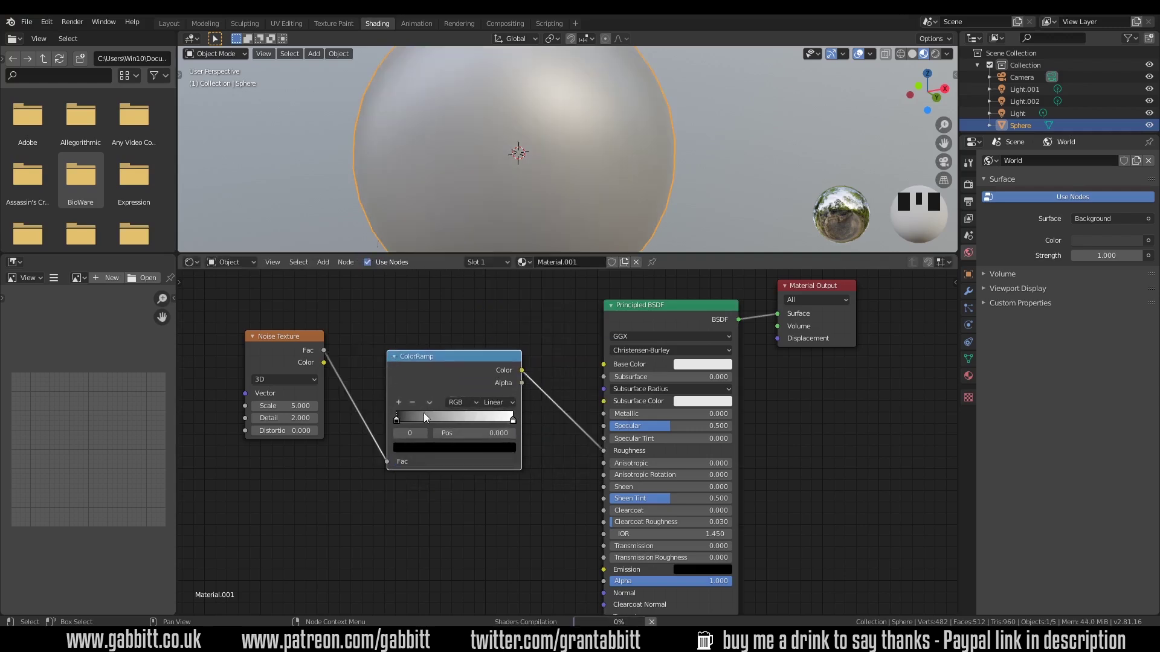
drag(396, 419, 459, 421)
click(510, 420)
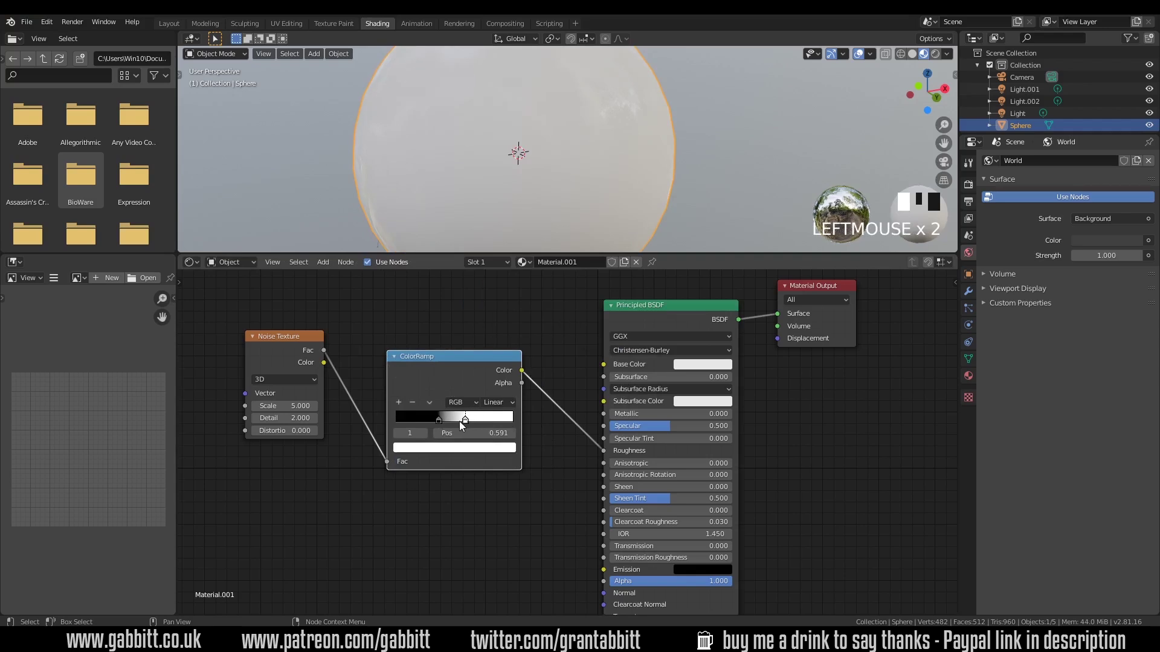
Step: Preview the Fac and ramp outputs, then restore the Principled BSDF result and inspect the sphere
ctrl+shift+click(280, 345)
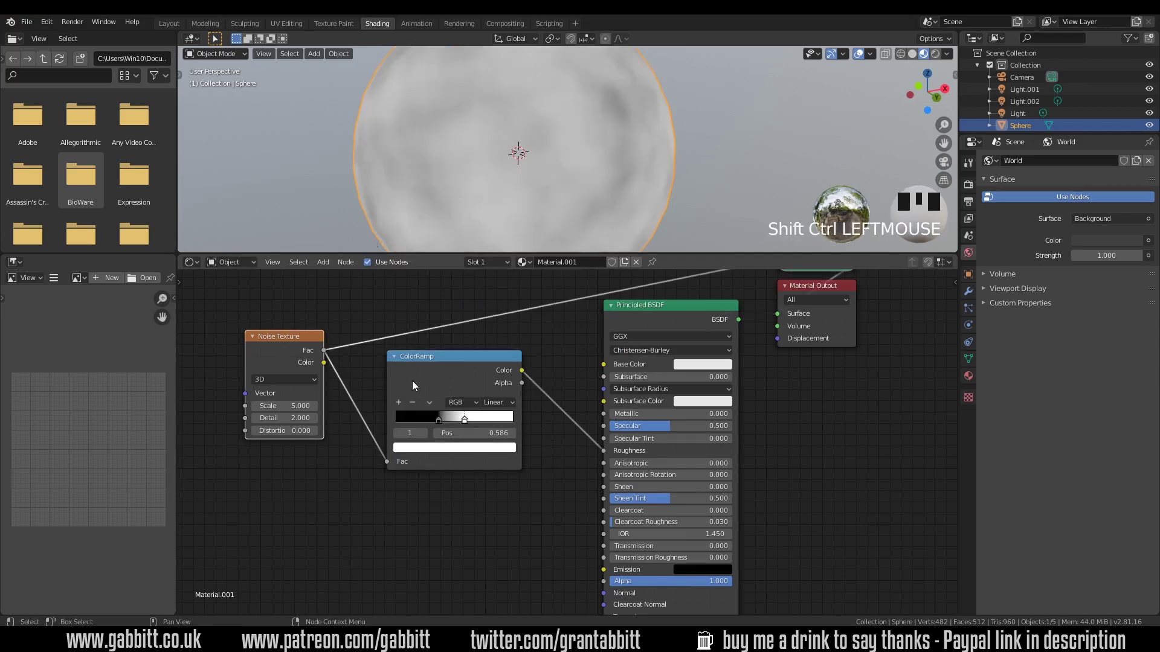
ctrl+shift+click(436, 366)
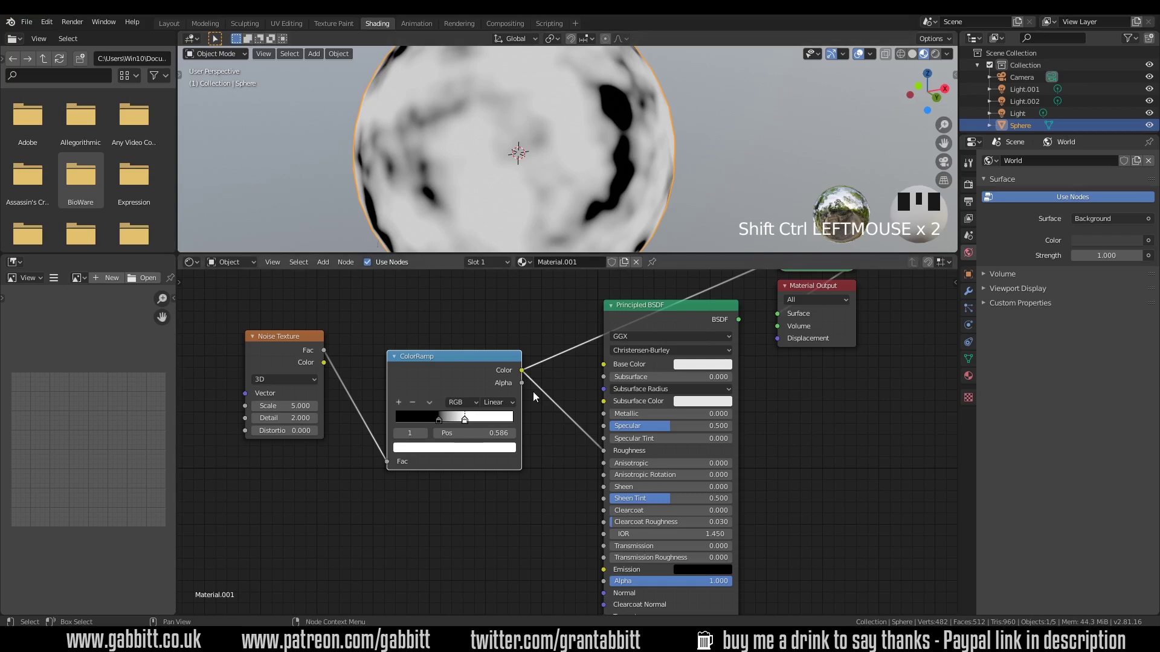
ctrl+shift+click(700, 311)
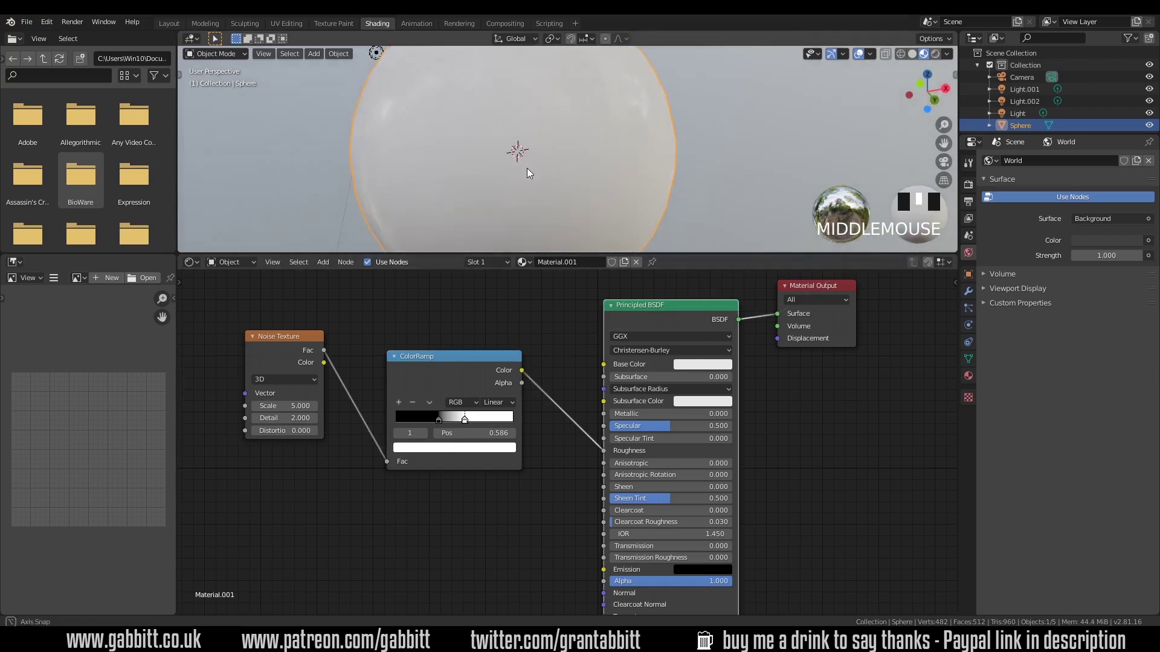
mouse_move(527, 167)
middle_down()
mouse_move(551, 158)
mouse_move(578, 189)
mouse_move(589, 137)
mouse_move(664, 229)
middle_up()
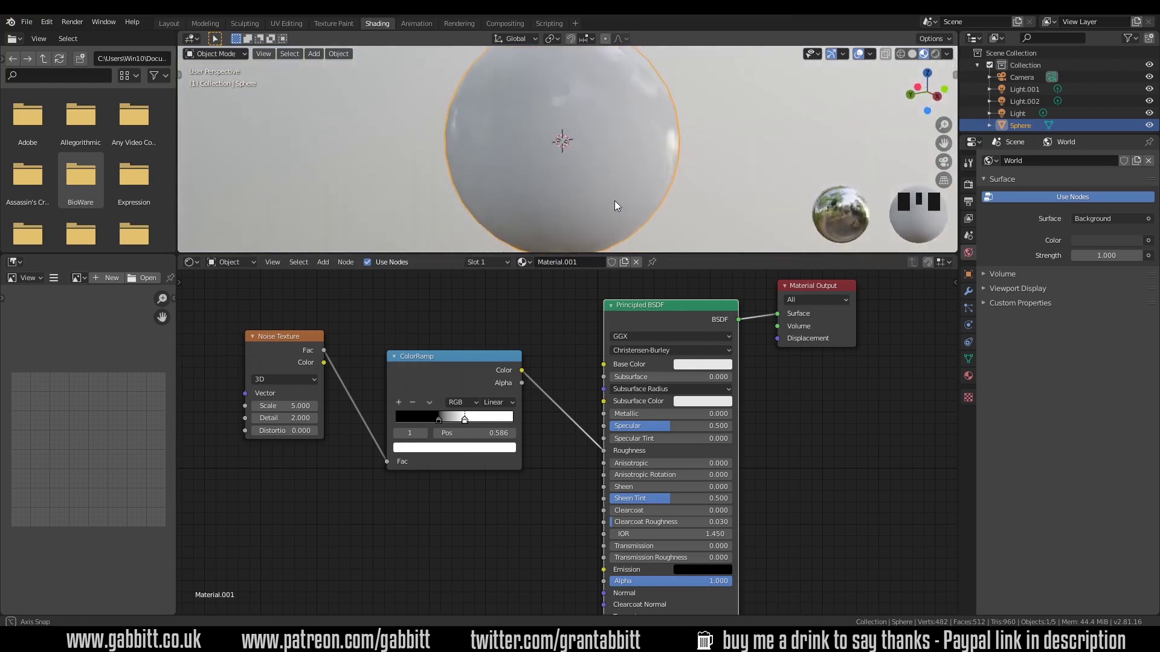
middle_drag(663, 224, 615, 200)
click(617, 454)
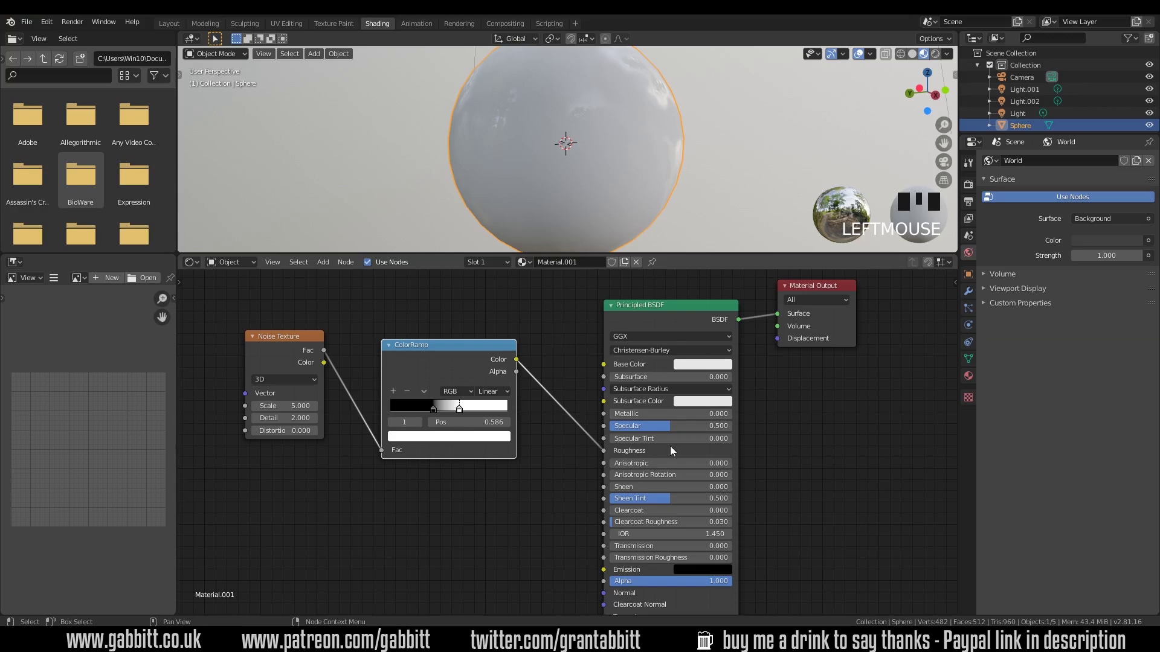
key(alt+Tab)
Step: Create a blank 1024×1024 image named 'roughness test' in the Image Editor
click(105, 279)
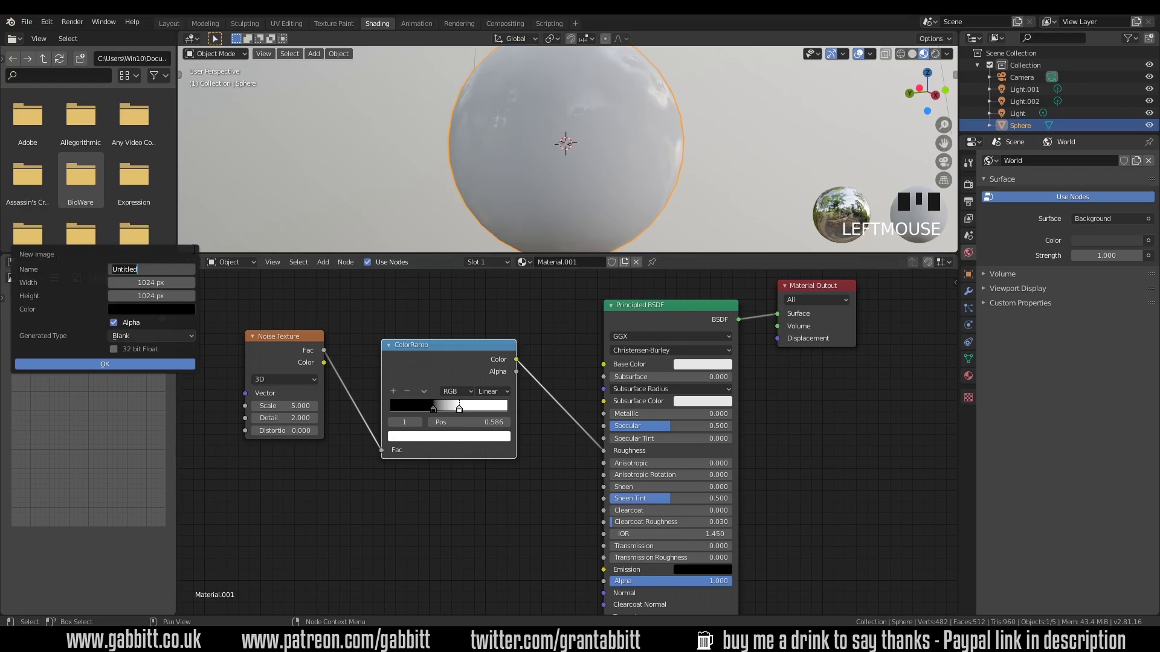
text(roughness )
text(test)
key(Return)
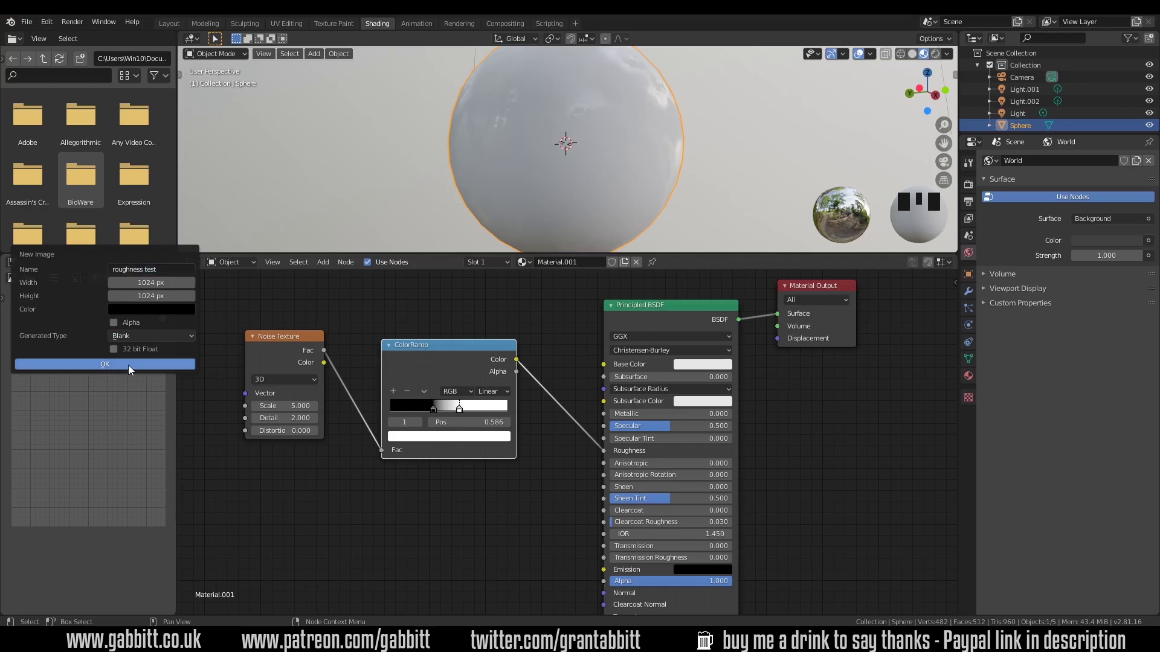
click(128, 366)
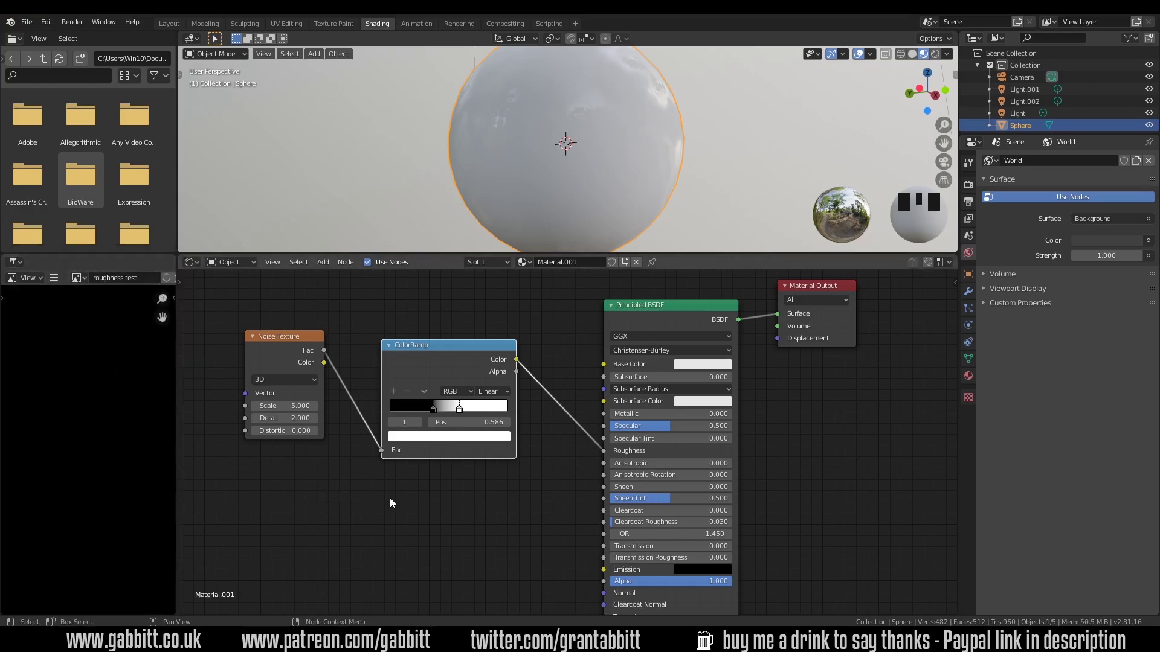
Step: Add an Image Texture node below the color ramp loaded with 'roughness test'
key(shift+a)
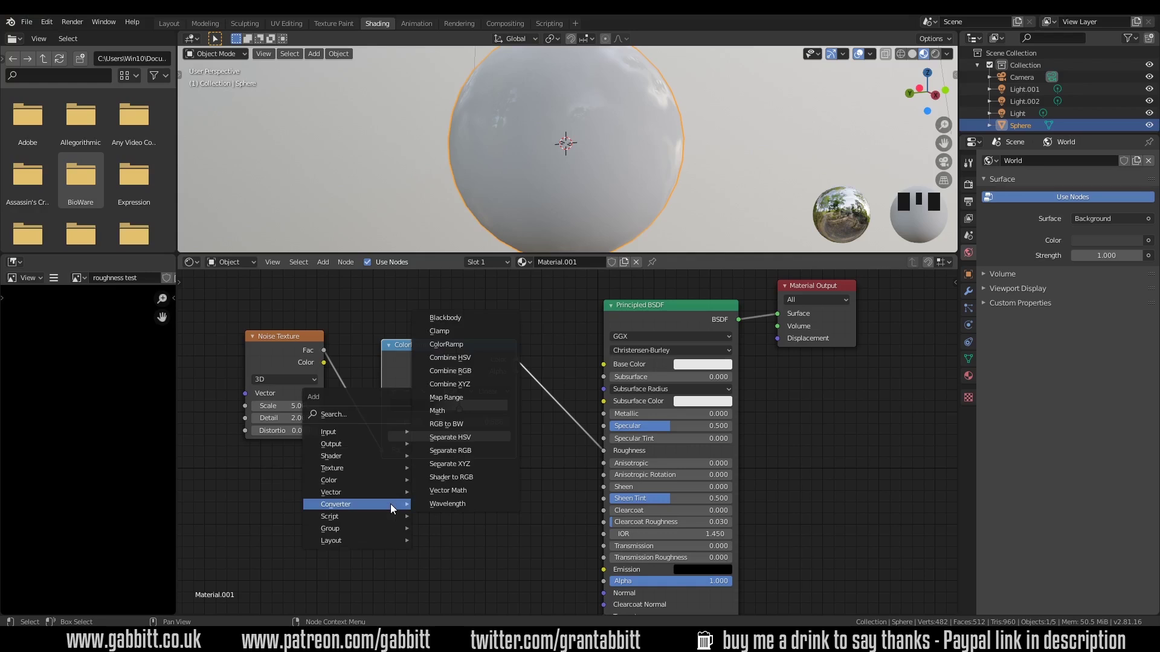
mouse_move(358, 468)
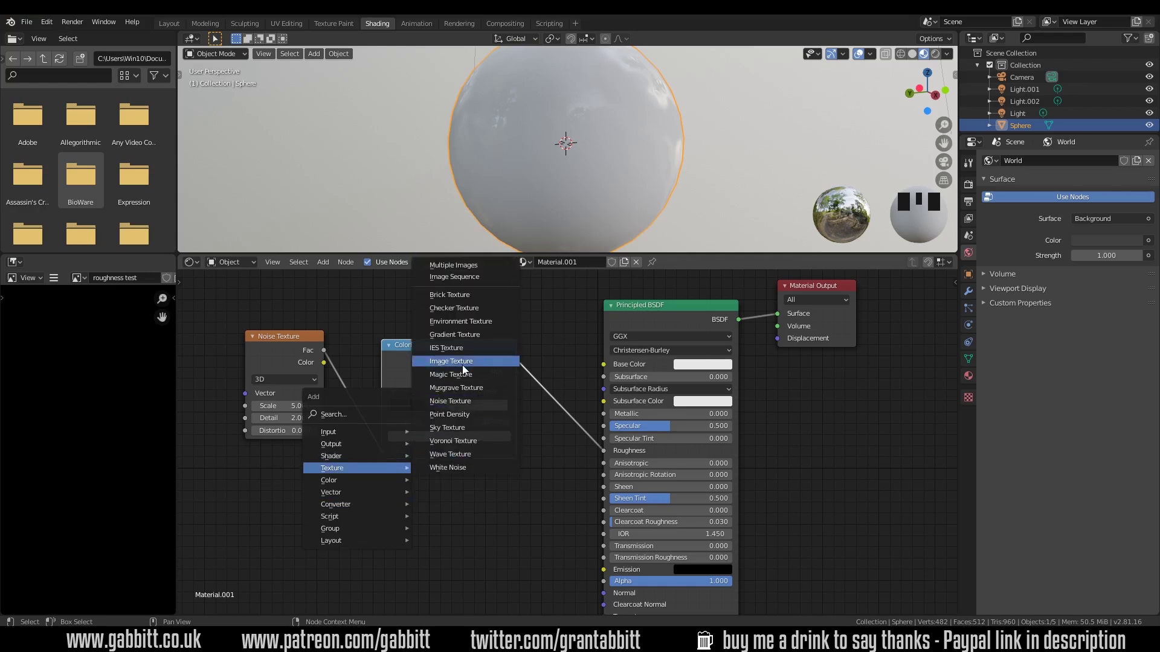
click(450, 361)
click(407, 534)
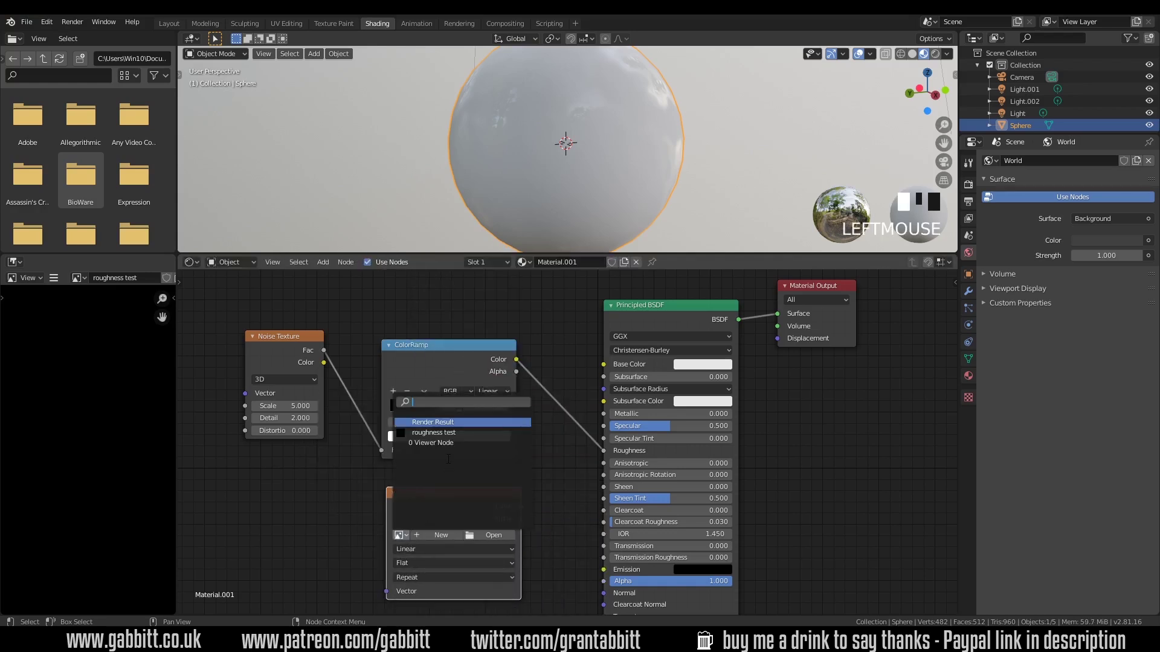
click(459, 433)
drag(455, 509, 444, 497)
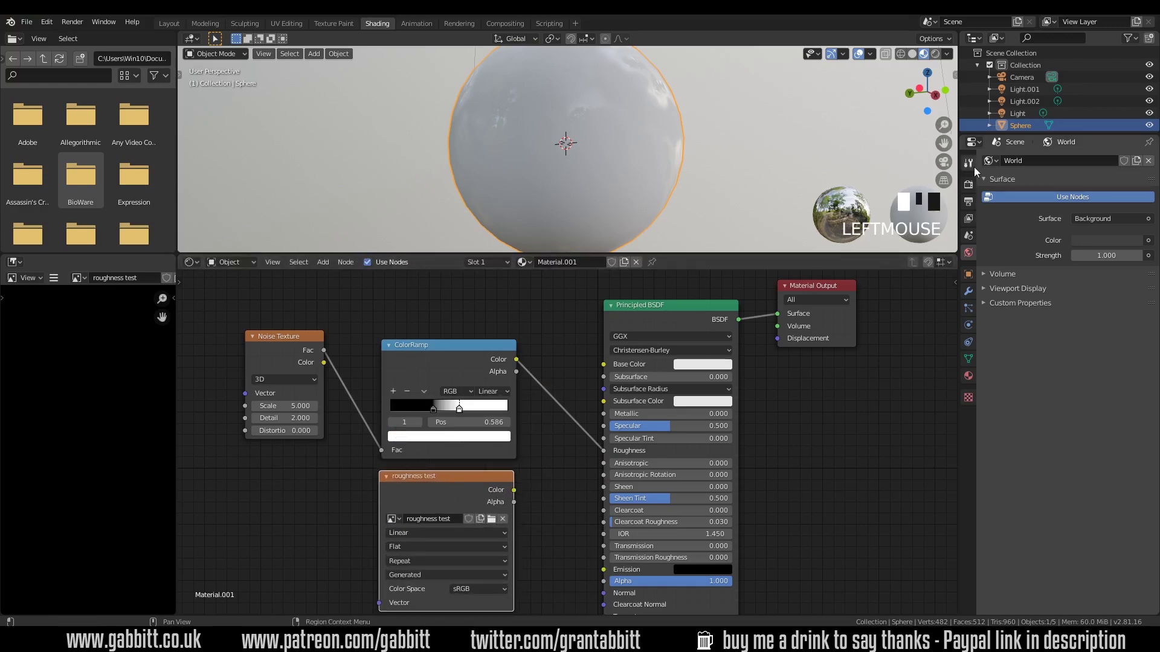
Step: Set the render engine to Cycles and the bake type to Roughness
click(968, 184)
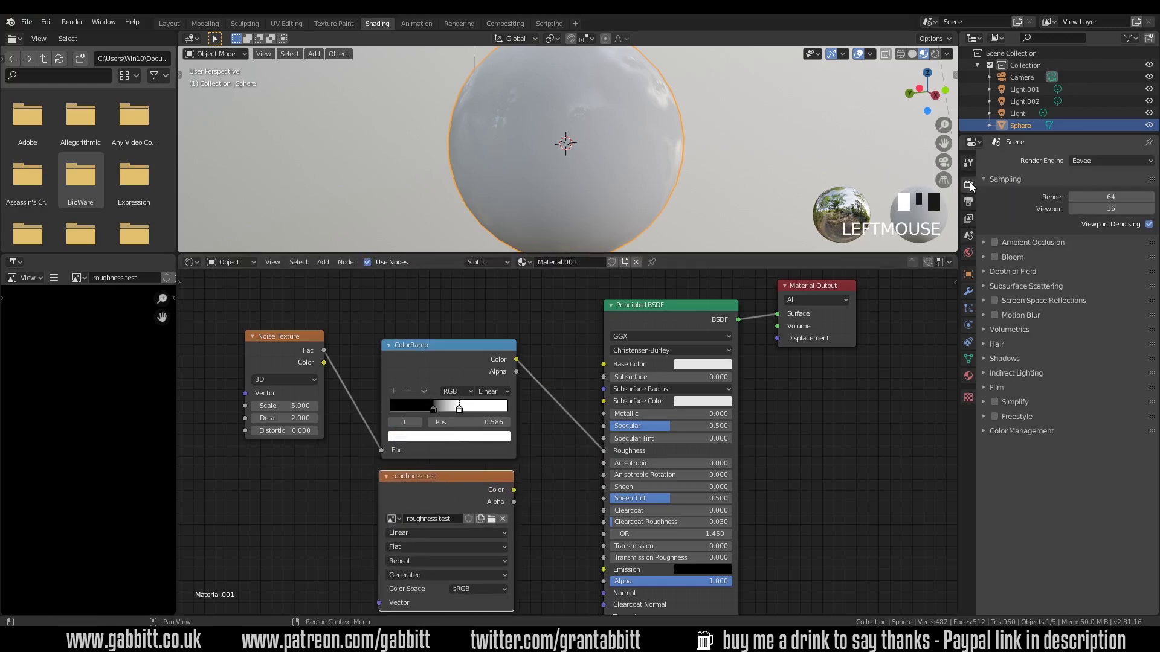
click(1094, 157)
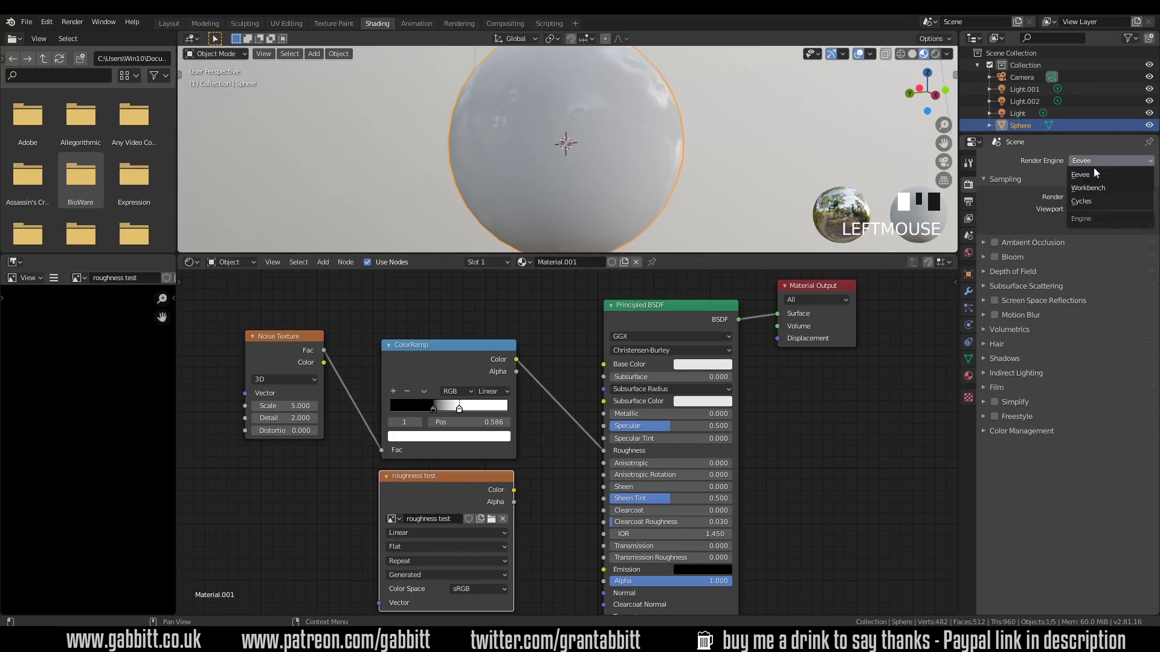
click(1088, 200)
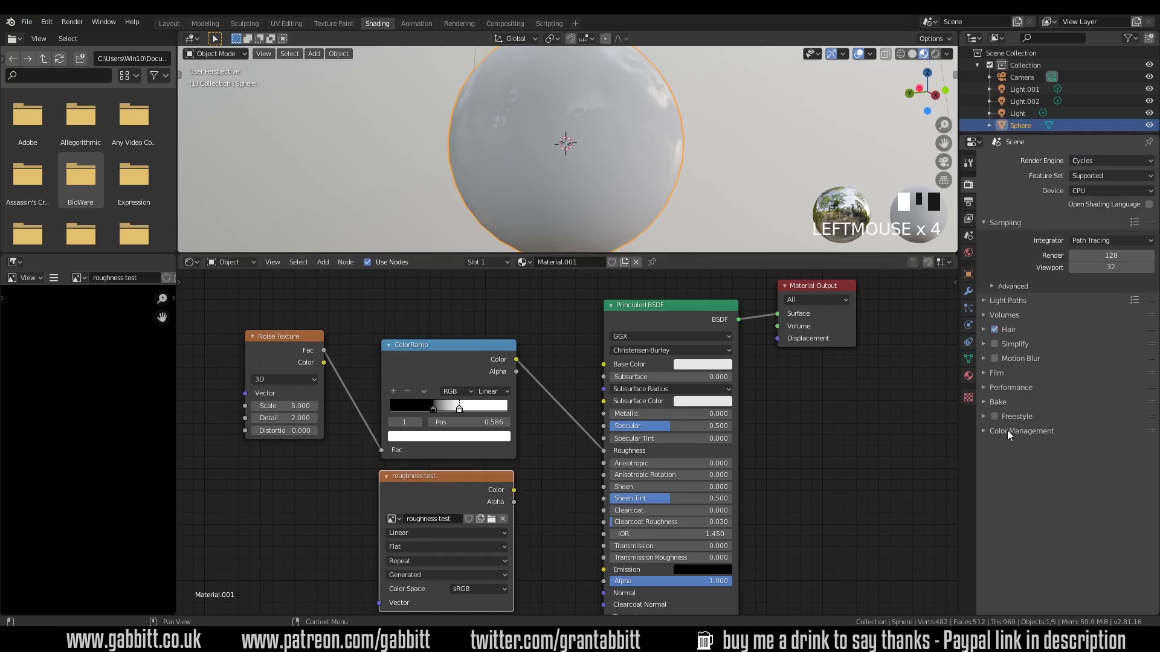
click(996, 402)
scroll(1110, 427, down, 1)
click(1109, 426)
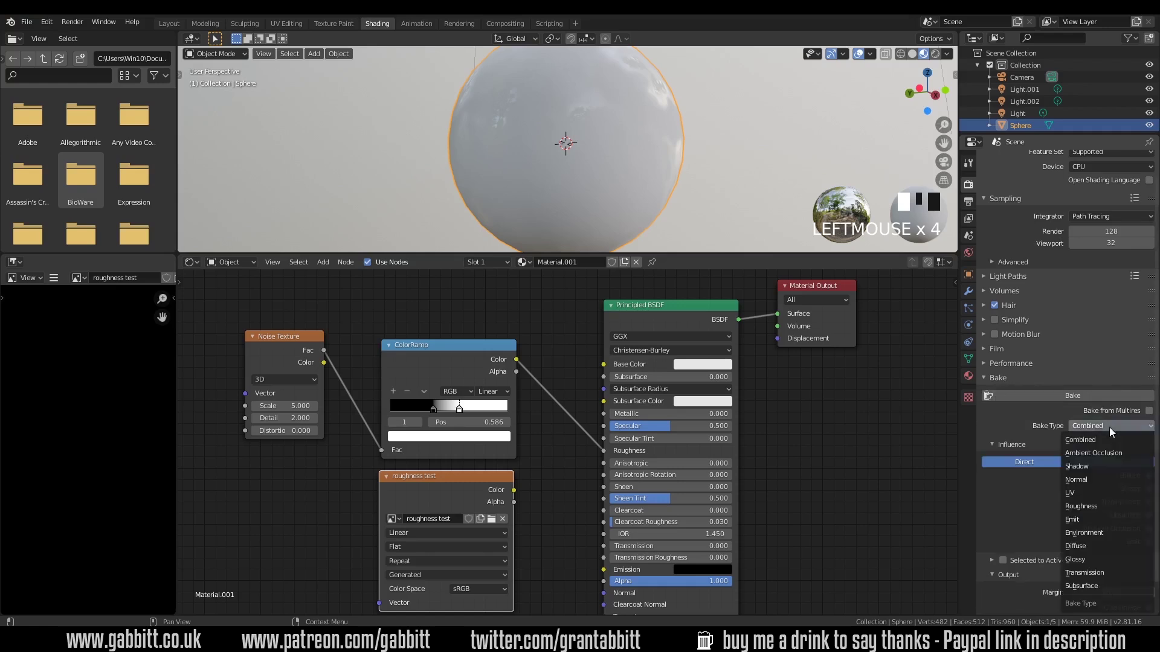
click(1103, 507)
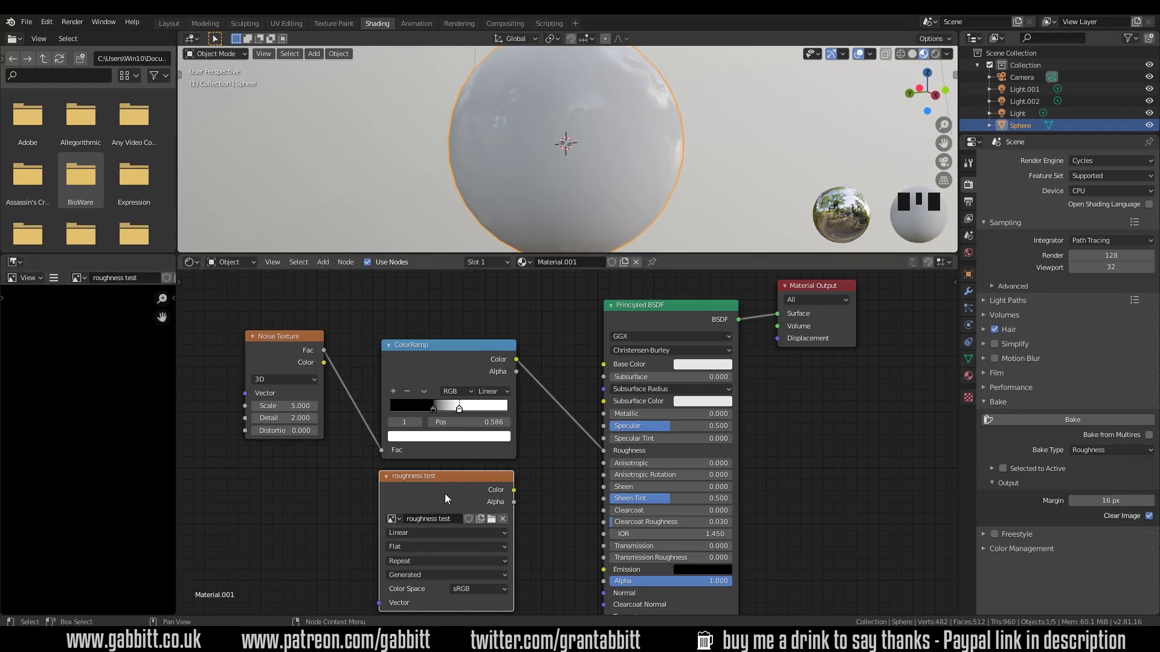
Step: Bake the roughness map and save the result as roughness test.png
click(1073, 419)
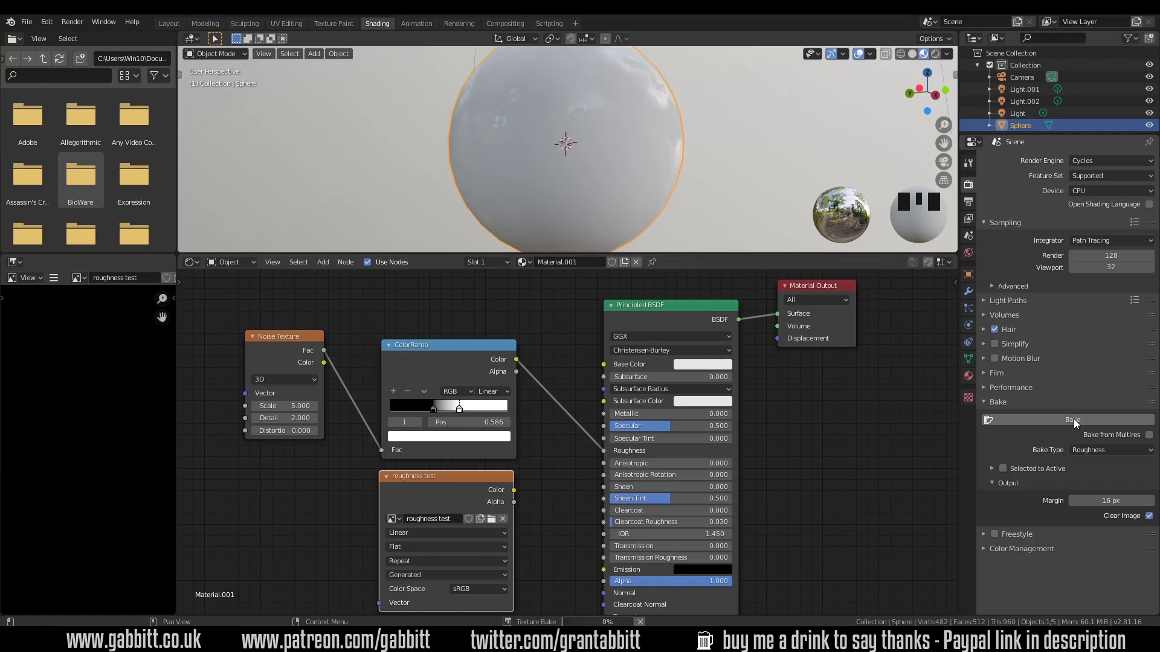
scroll(138, 419, down, 2)
scroll(109, 422, down, 1)
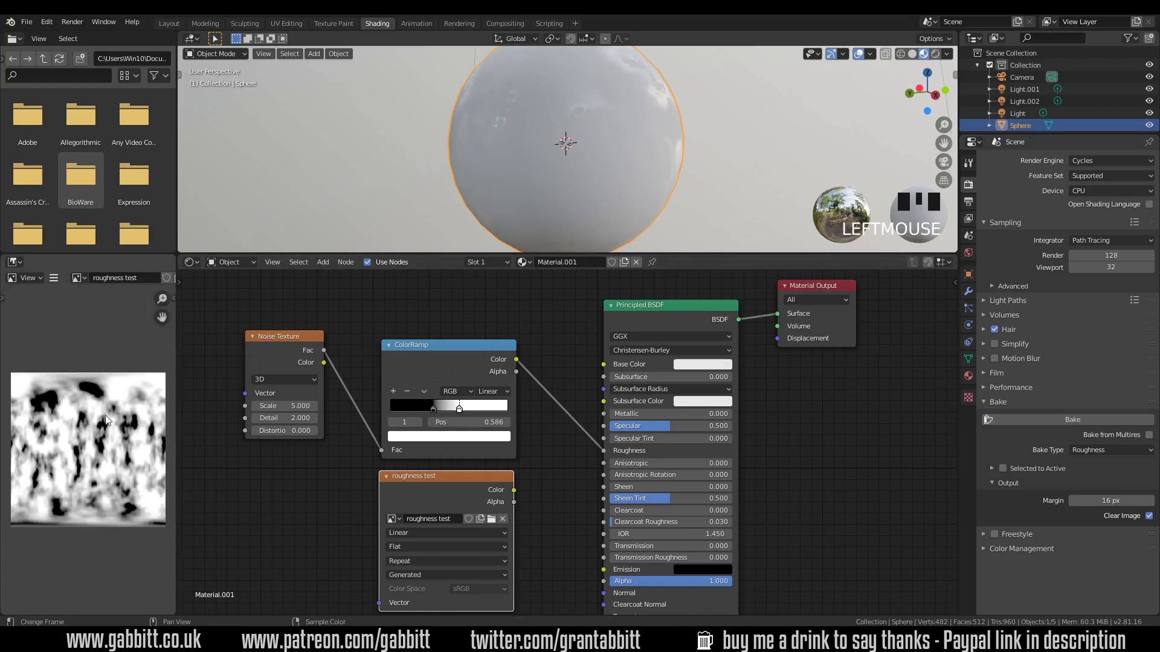
click(55, 280)
mouse_move(76, 304)
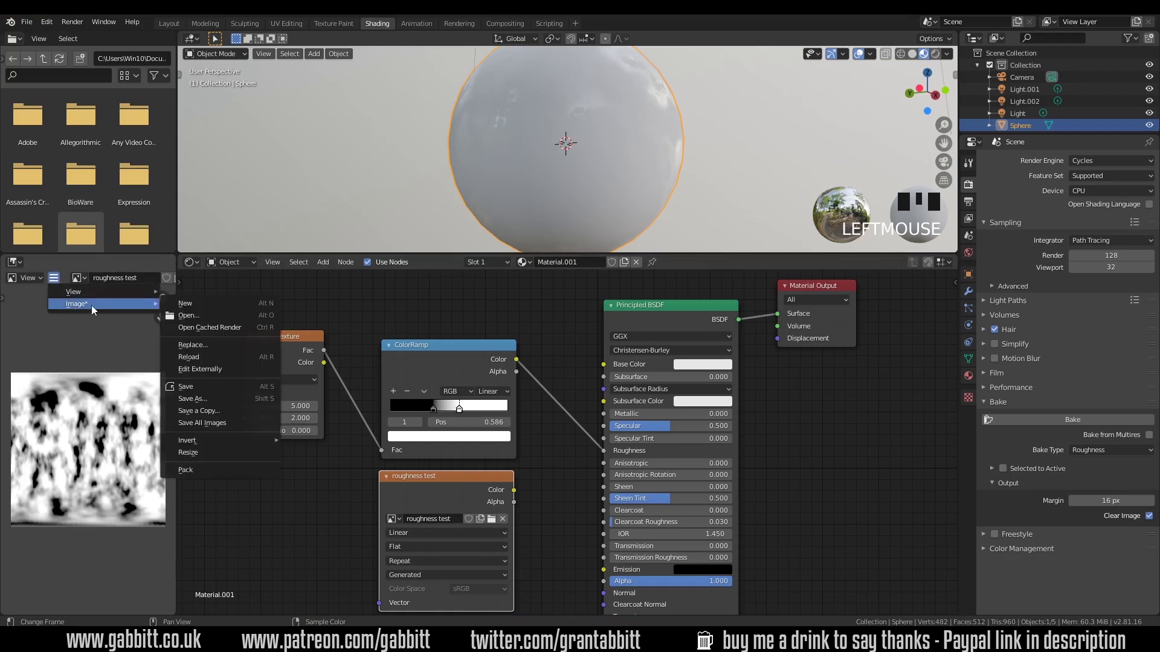
click(204, 398)
click(250, 329)
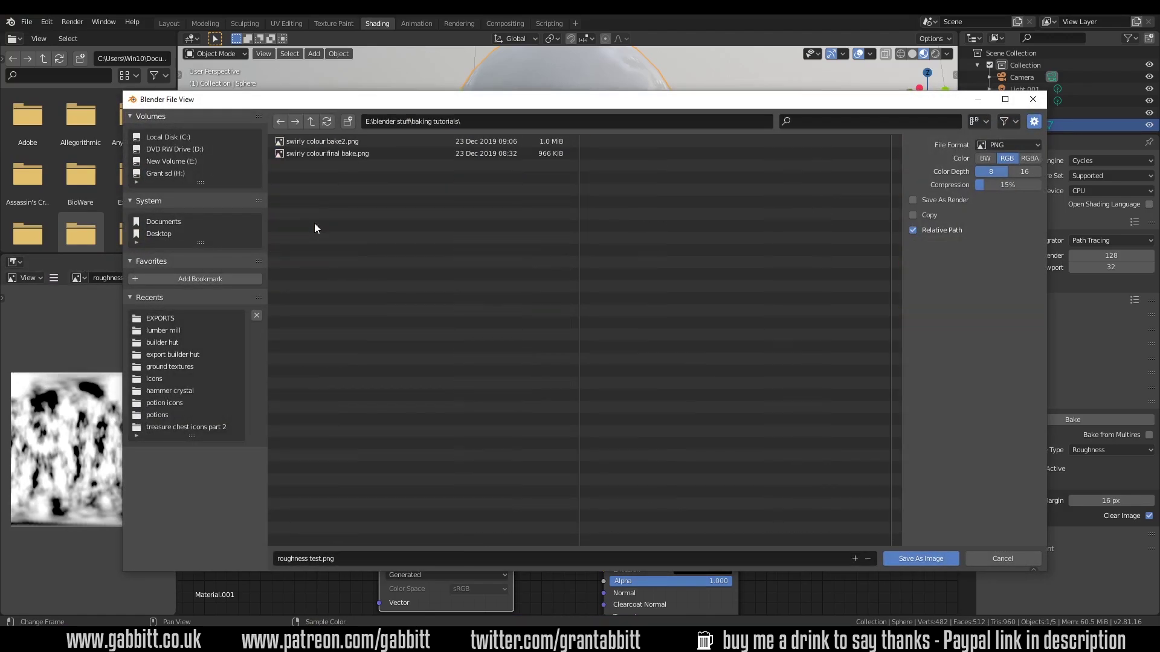
key(Return)
Step: Link the baked roughness test image's Color into the Principled BSDF Roughness socket
drag(513, 492, 602, 451)
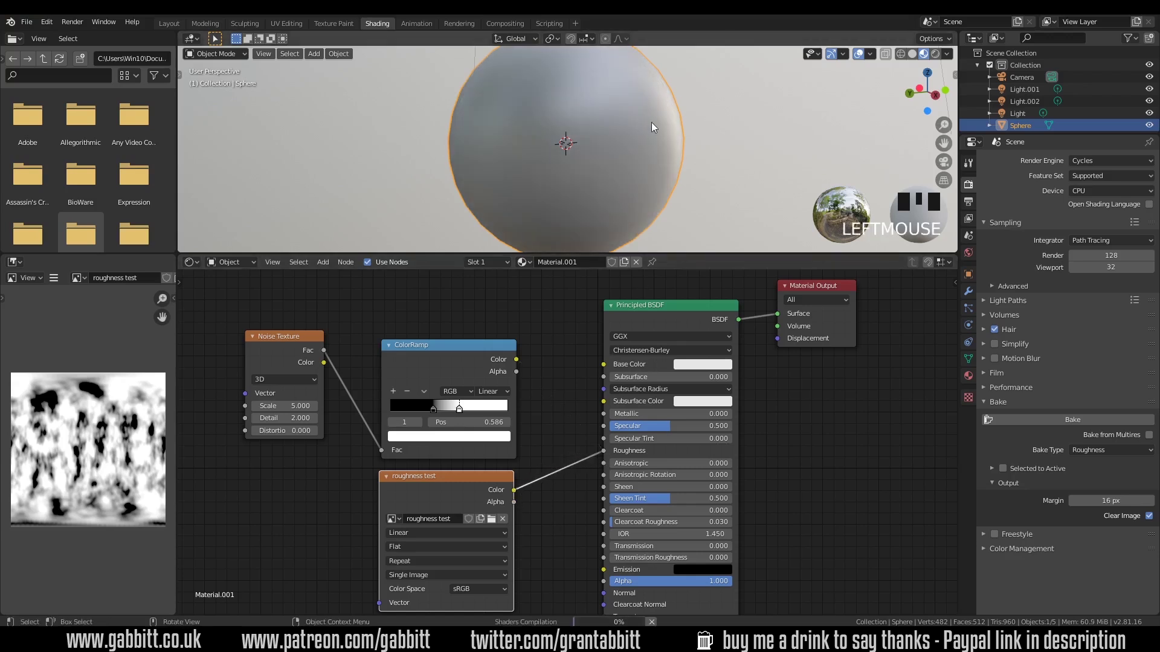
mouse_move(655, 132)
middle_down()
mouse_move(658, 151)
mouse_move(612, 172)
mouse_move(686, 186)
mouse_move(704, 152)
mouse_move(687, 125)
mouse_move(712, 127)
mouse_move(736, 189)
mouse_move(724, 230)
mouse_move(668, 225)
mouse_move(647, 128)
mouse_move(638, 164)
mouse_move(651, 144)
mouse_move(652, 173)
mouse_move(651, 146)
middle_up()
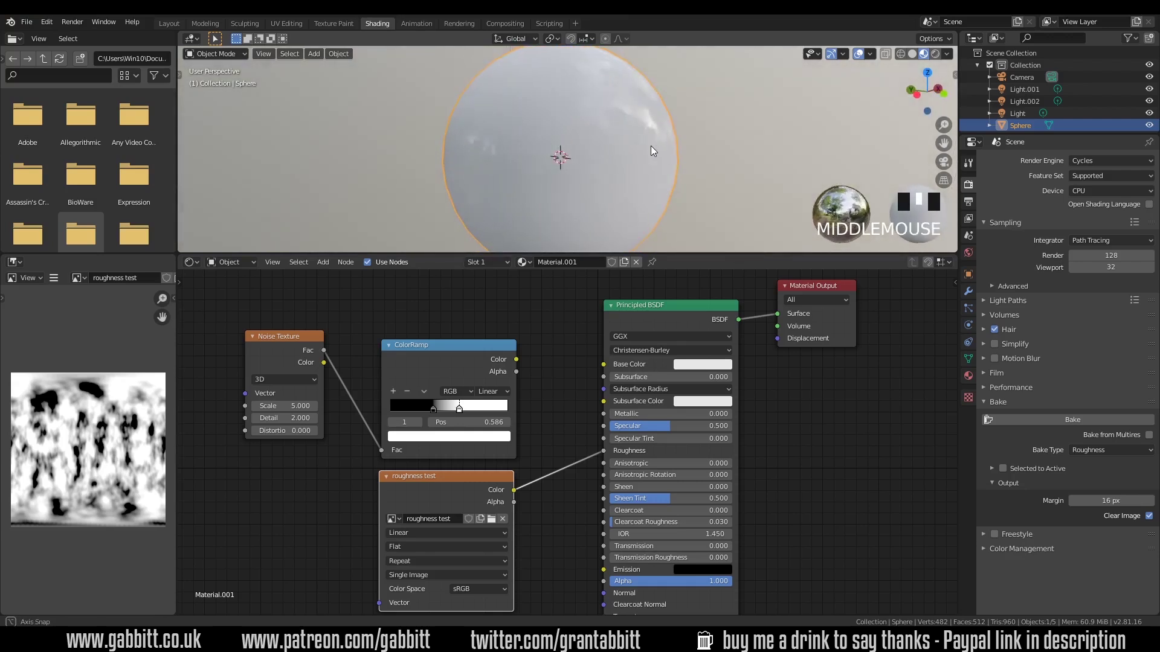
Step: Preview the ColorRamp output on the sphere through a Viewer node while reviewing bake types
click(1097, 451)
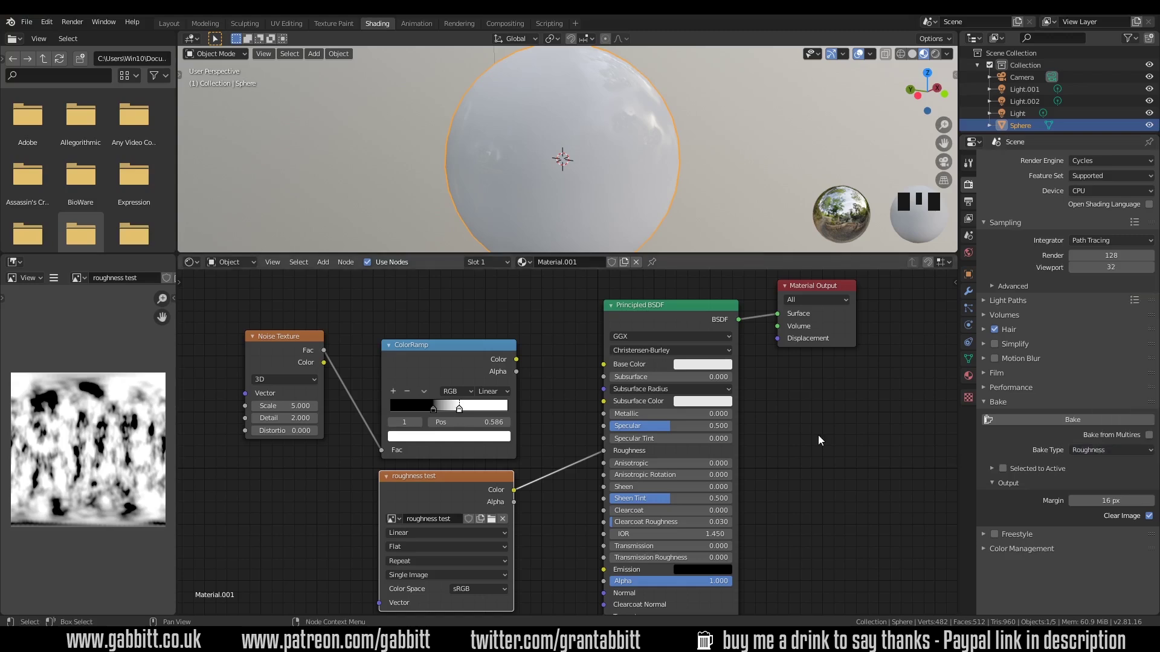
ctrl+shift+click(456, 355)
scroll(560, 454, down, 2)
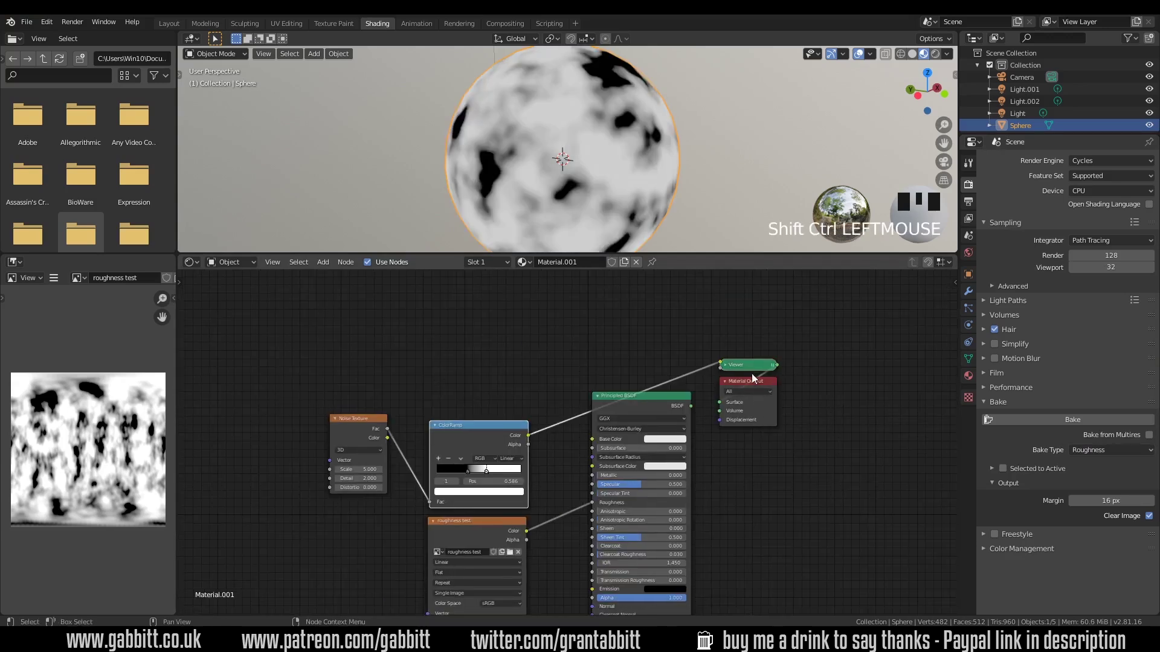
drag(746, 362, 641, 344)
double_click(626, 345)
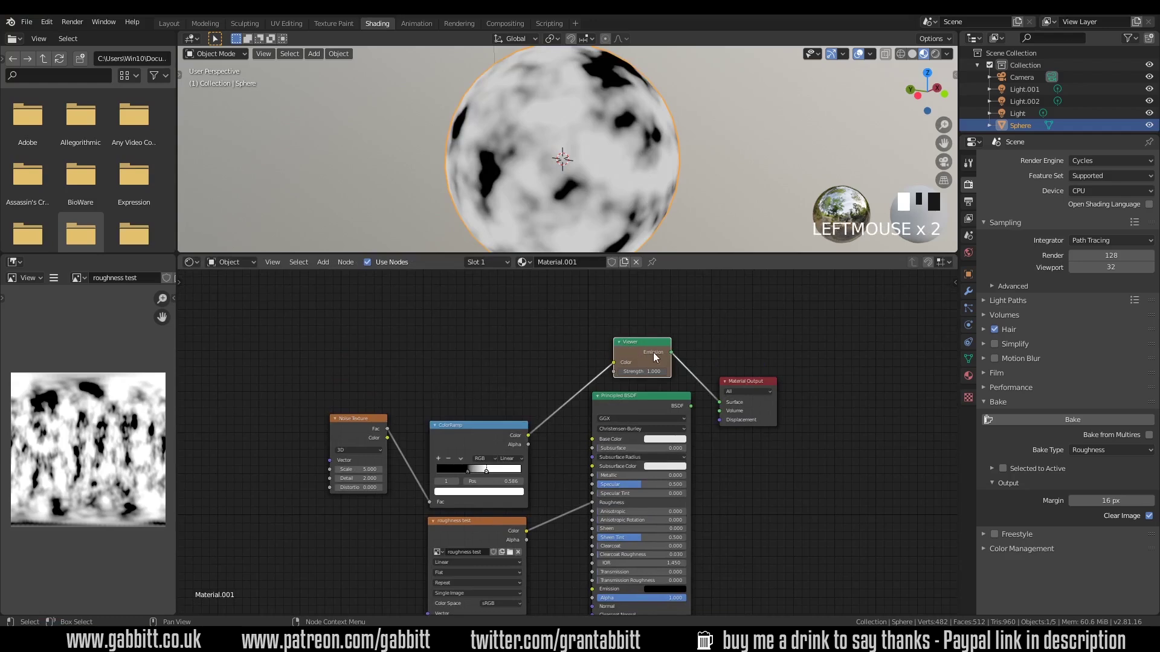
click(1085, 454)
drag(637, 350, 636, 346)
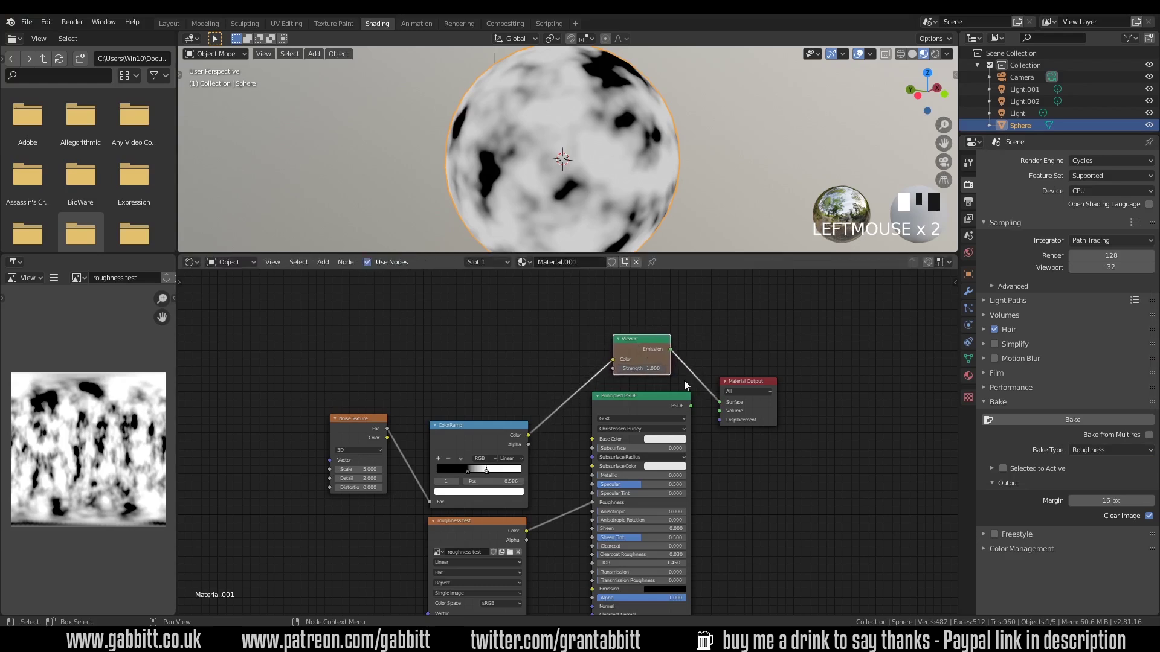
click(1080, 450)
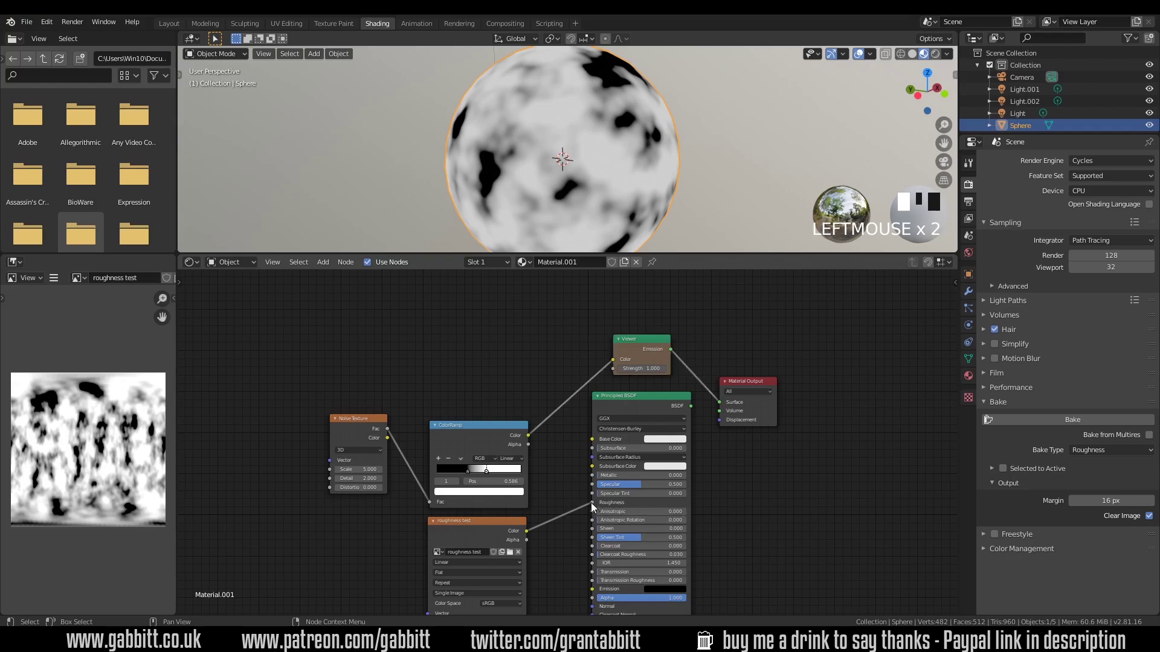
Step: Unplug the baked image from Roughness and set Metallic to 1.0
drag(591, 505, 567, 528)
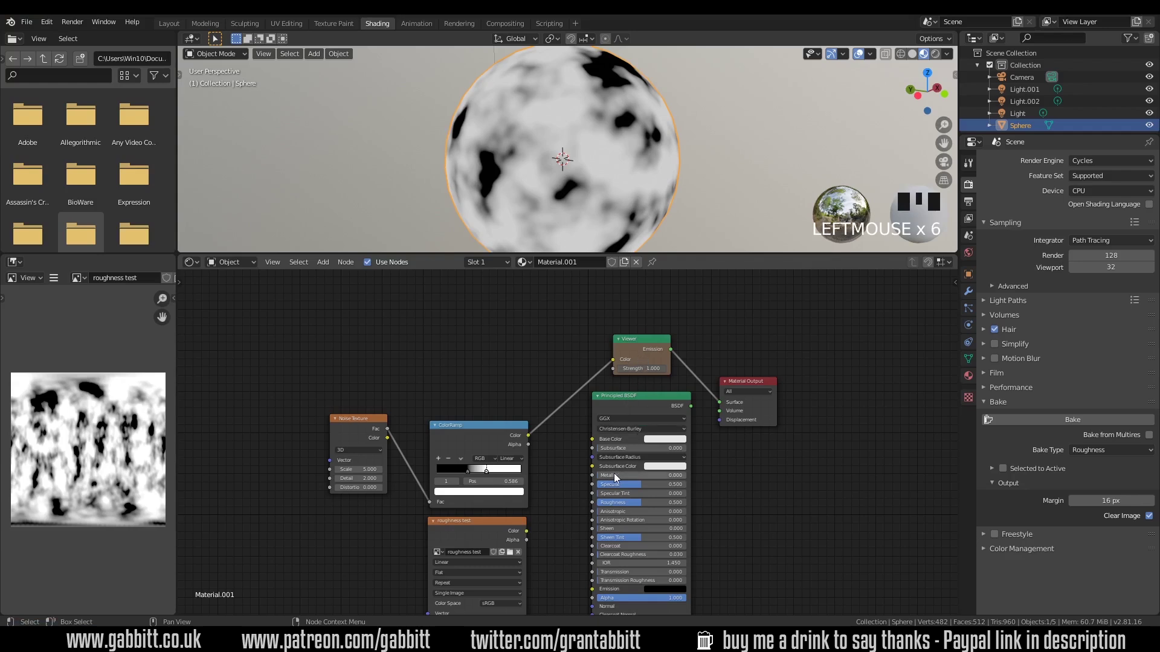
drag(635, 474, 684, 476)
Step: Output the Principled BSDF again with Roughness lowered to about 0.141 for a mirror look
ctrl+shift+click(649, 400)
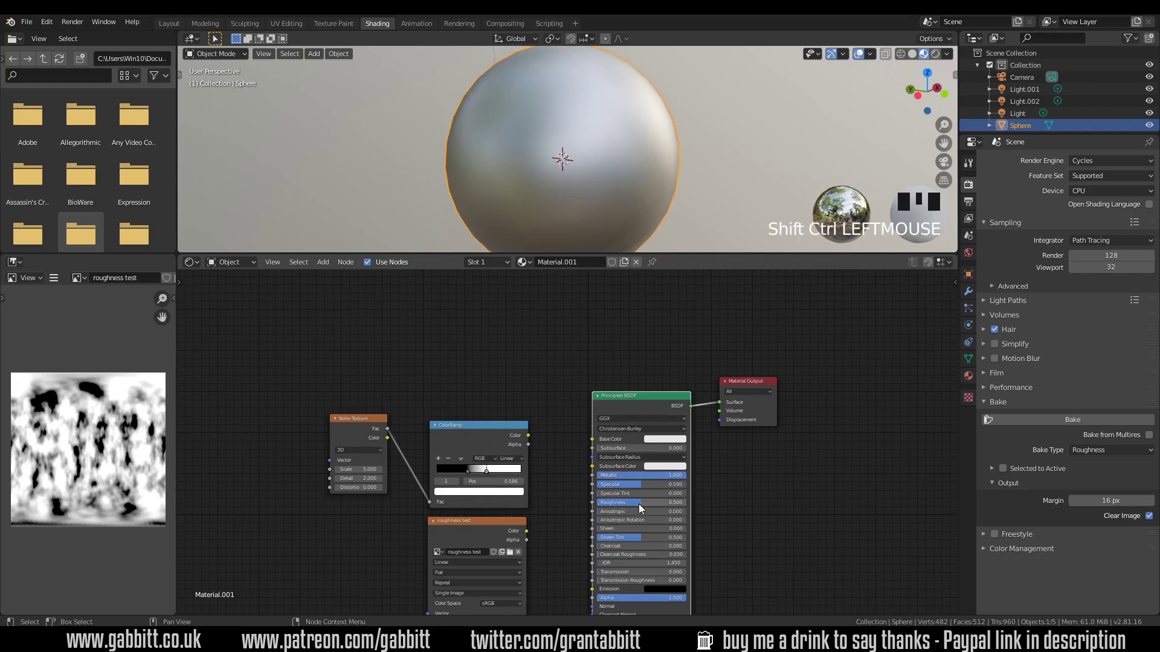
drag(639, 504, 612, 504)
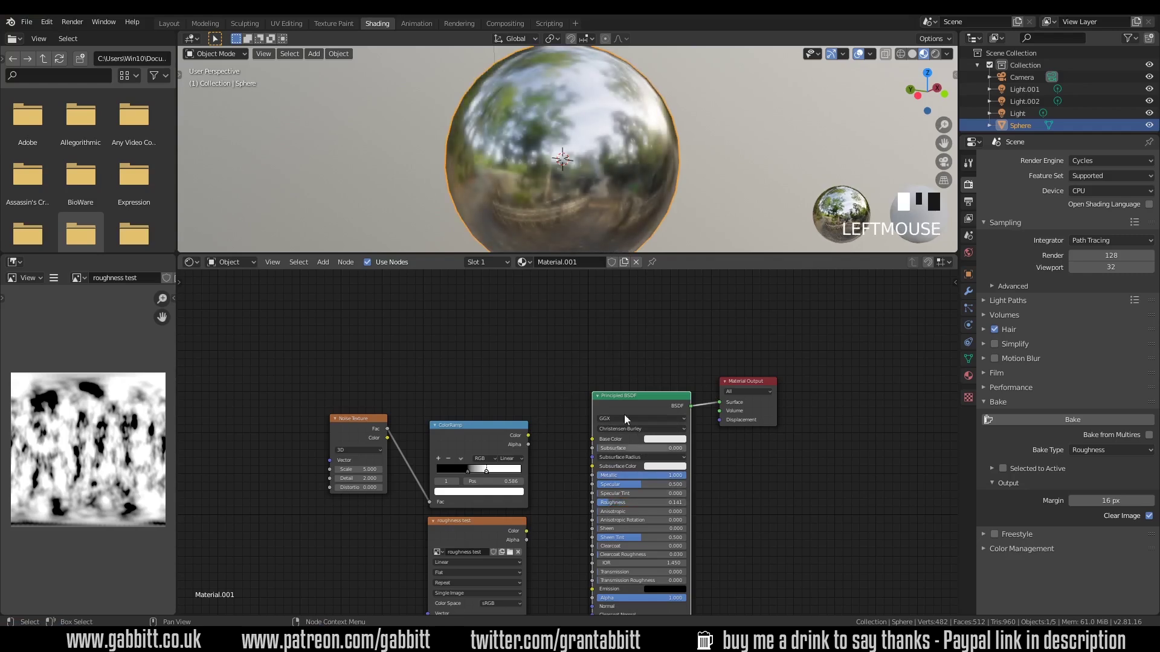
mouse_move(553, 205)
middle_down()
mouse_move(610, 198)
mouse_move(554, 209)
middle_up()
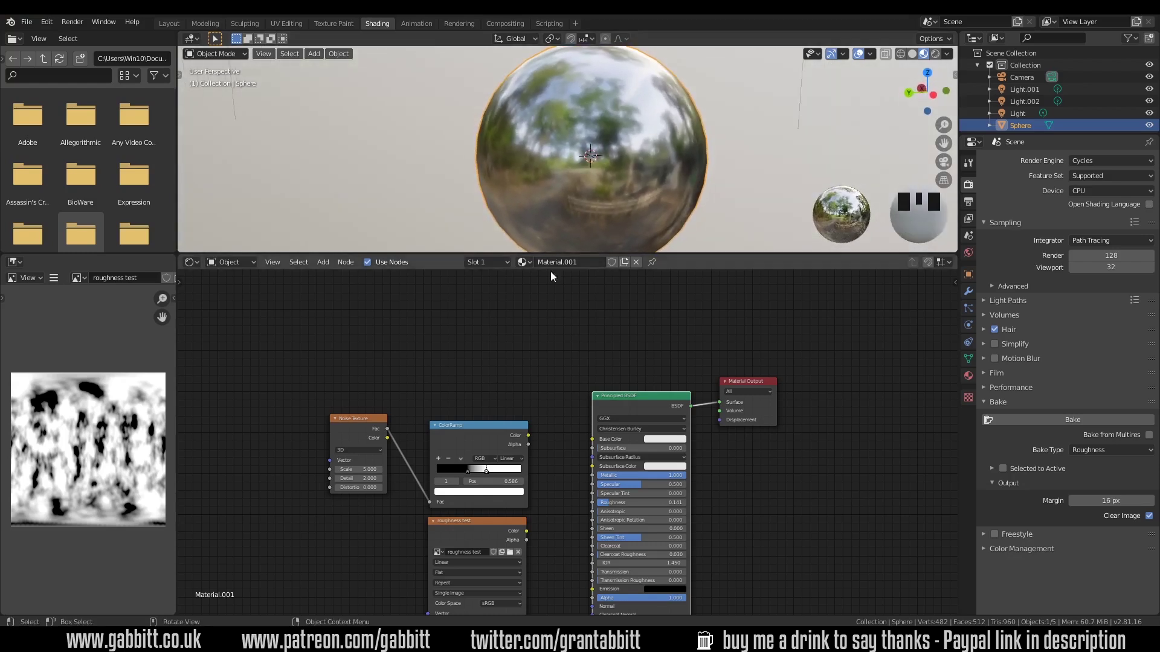
Step: Move the noise, ColorRamp and roughness test image nodes out of the way
drag(481, 438, 480, 358)
drag(463, 521, 432, 496)
drag(358, 419, 341, 357)
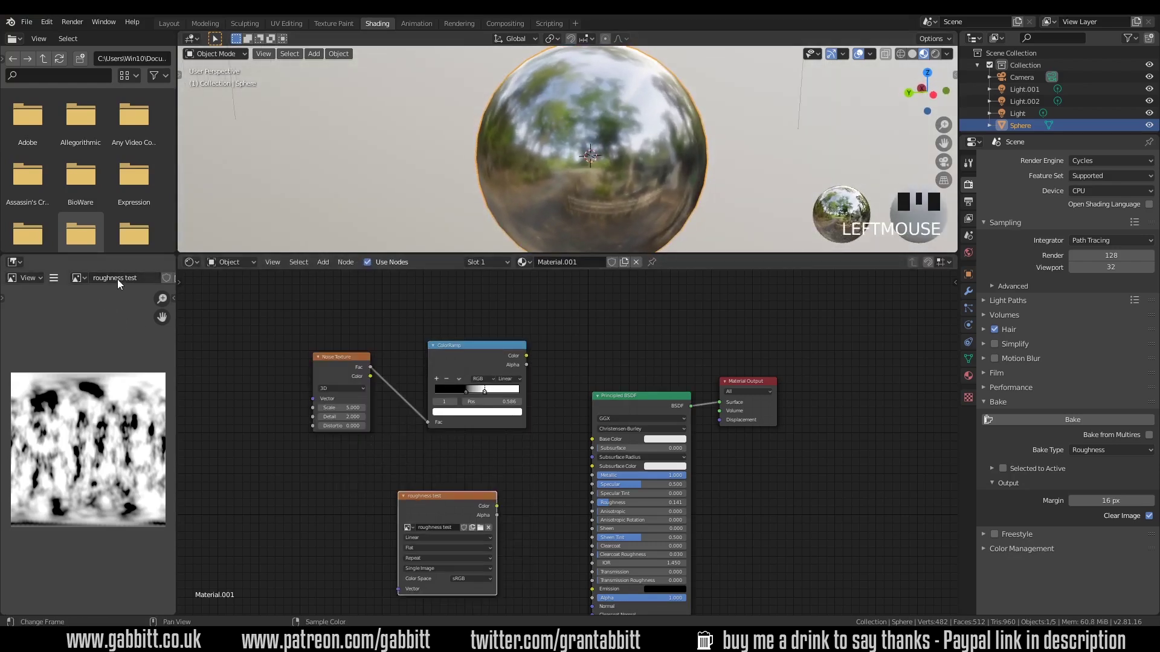
scroll(118, 277, down, 3)
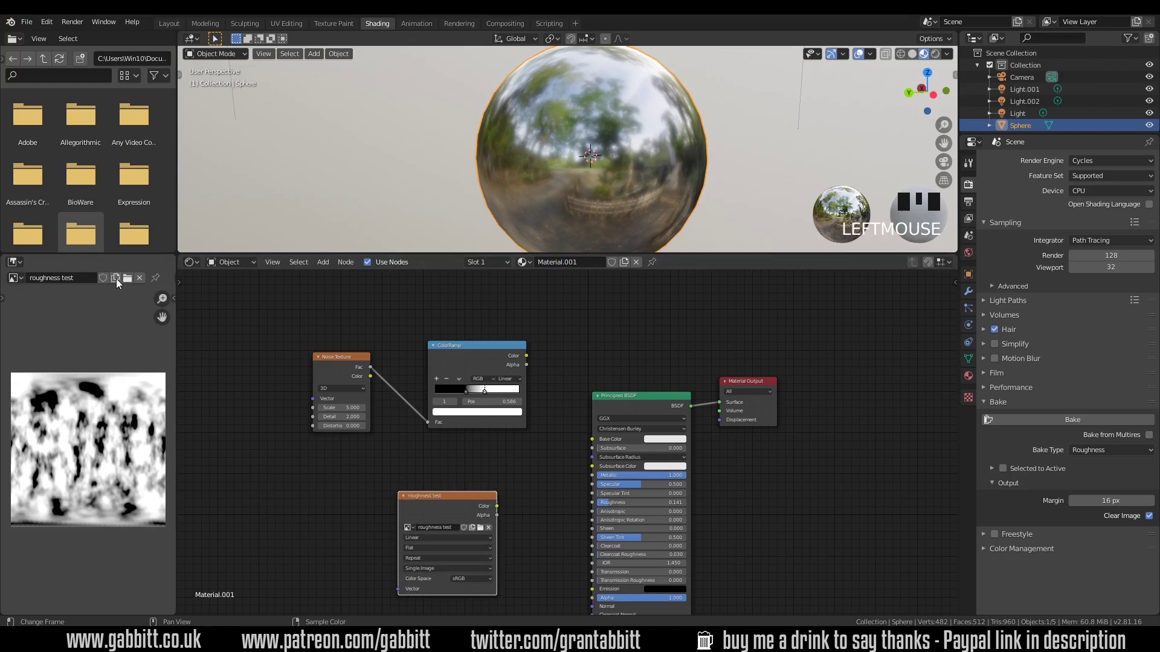
Step: Create a blank 1024 px image named reflections and load it into the Image Texture node
click(117, 279)
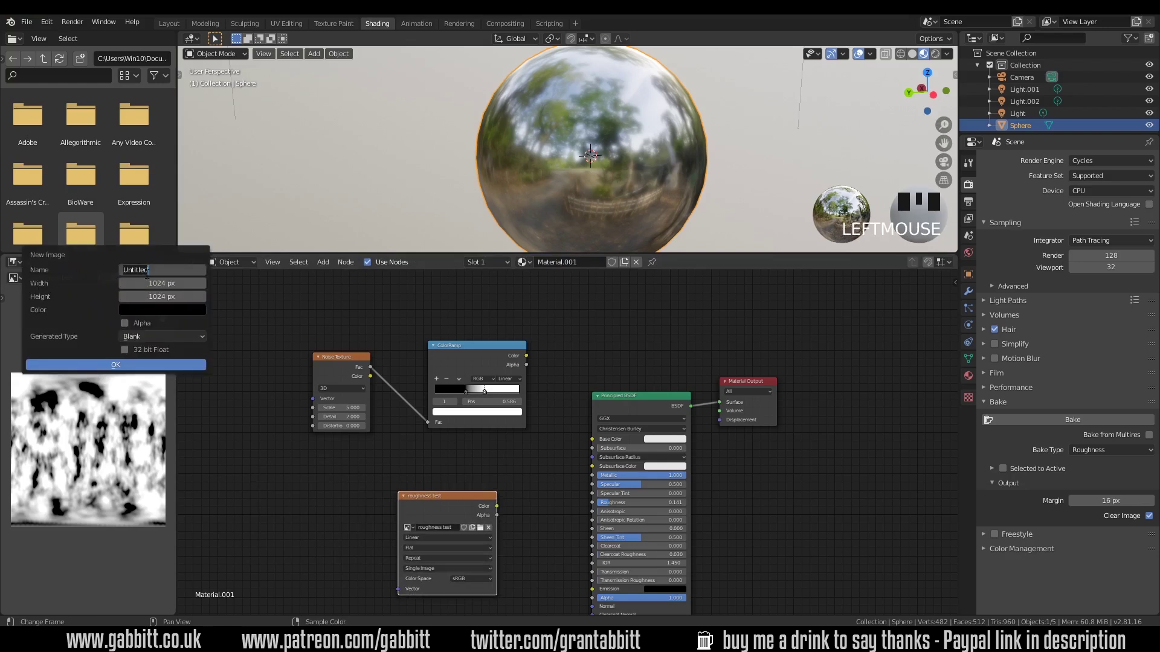
text(ref)
text(lections)
click(119, 365)
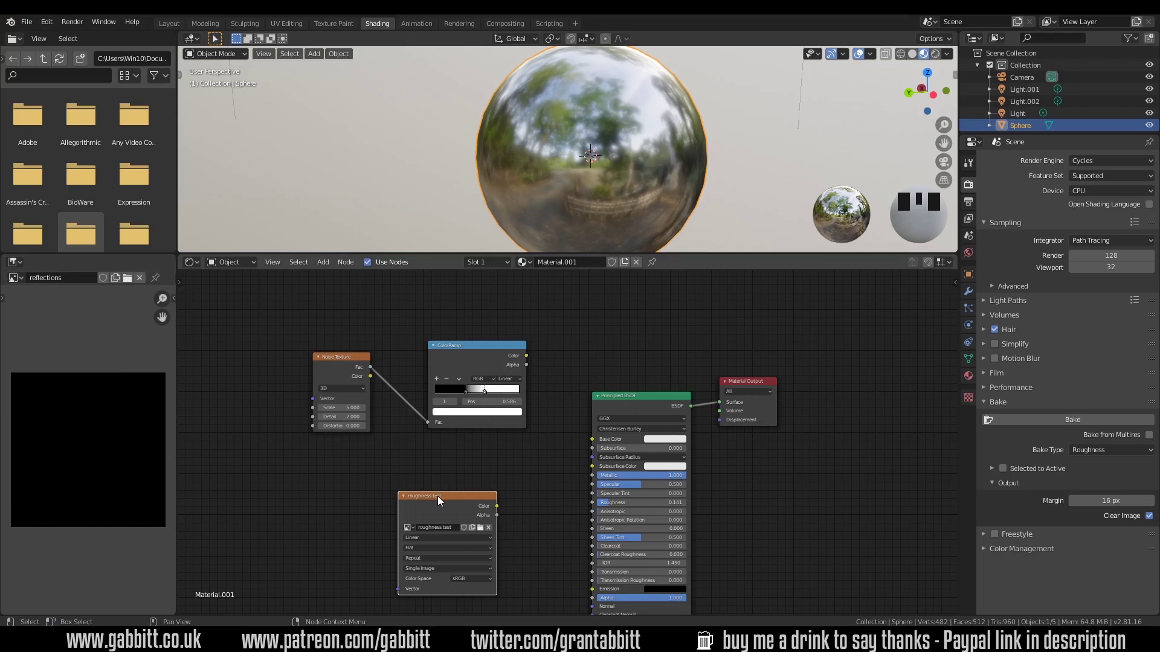
click(411, 526)
click(435, 463)
scroll(526, 480, up, 1)
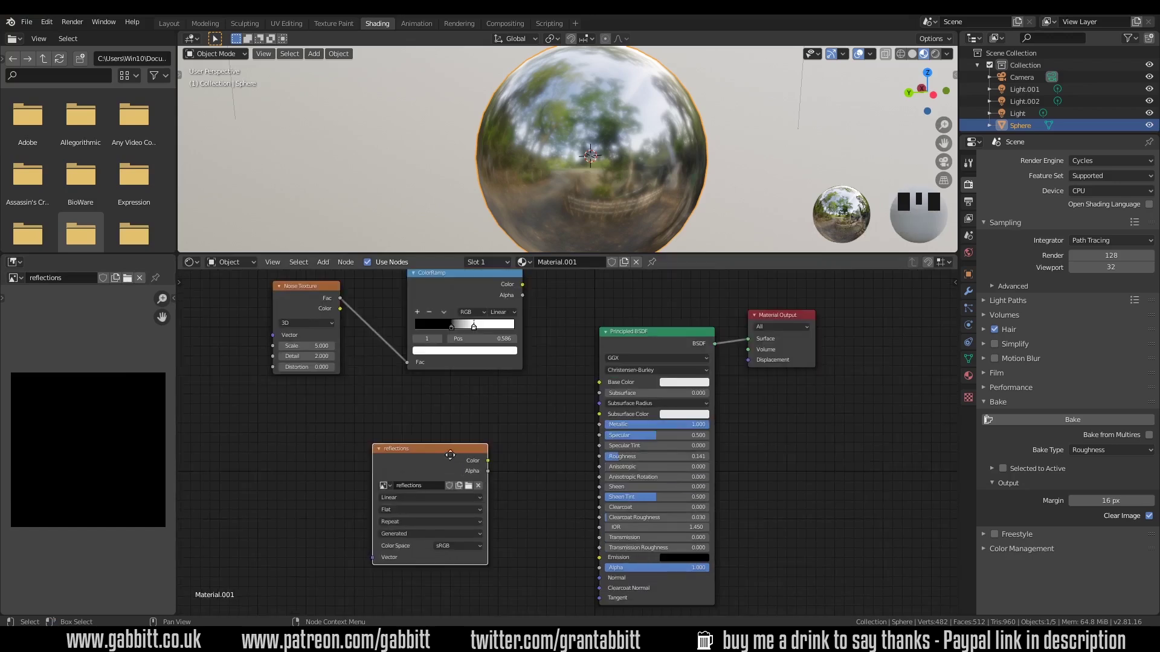
drag(449, 455, 440, 448)
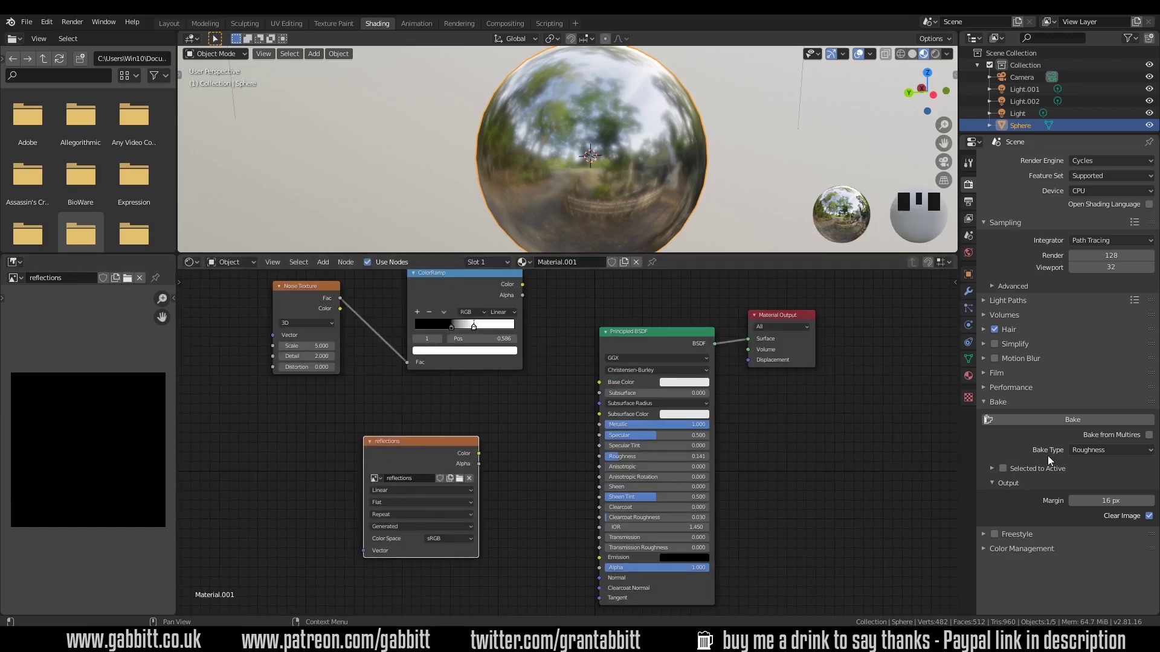
Step: Bake the Glossy pass into the reflections image and switch the viewport to Rendered shading
click(1107, 448)
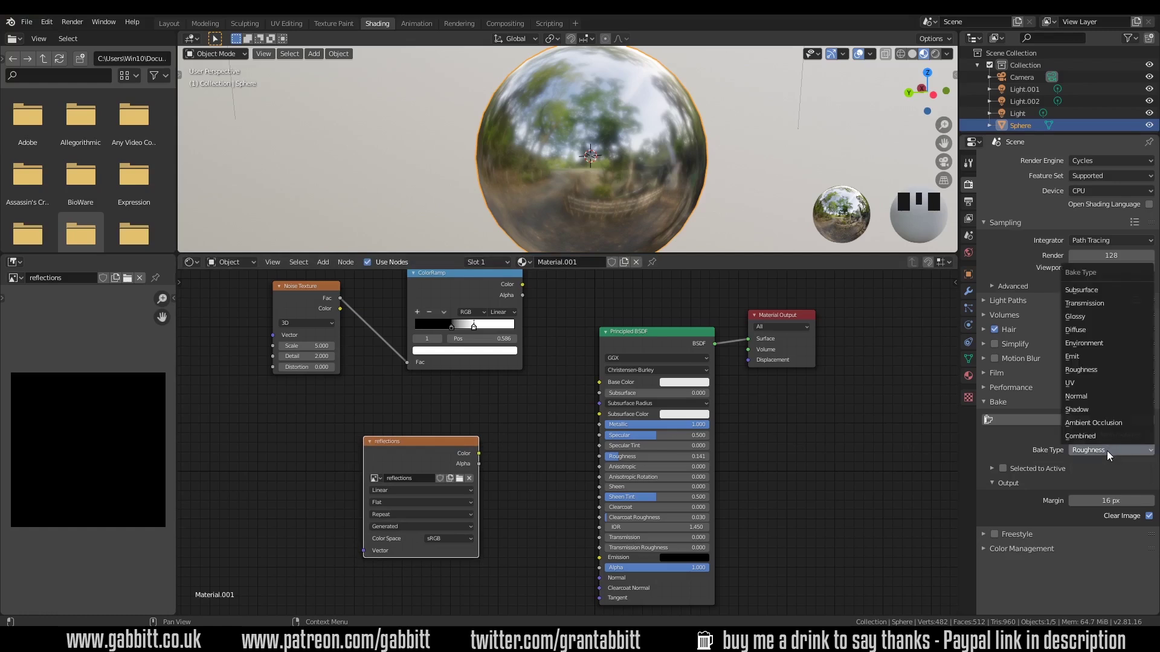
click(1091, 315)
click(1080, 421)
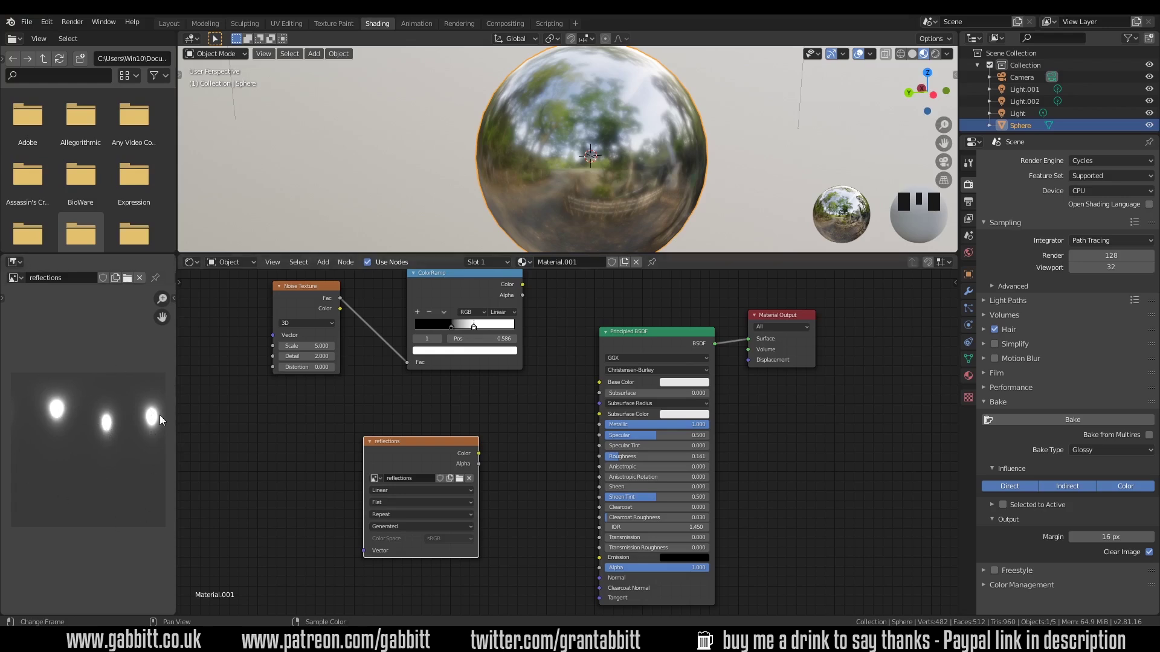
click(937, 56)
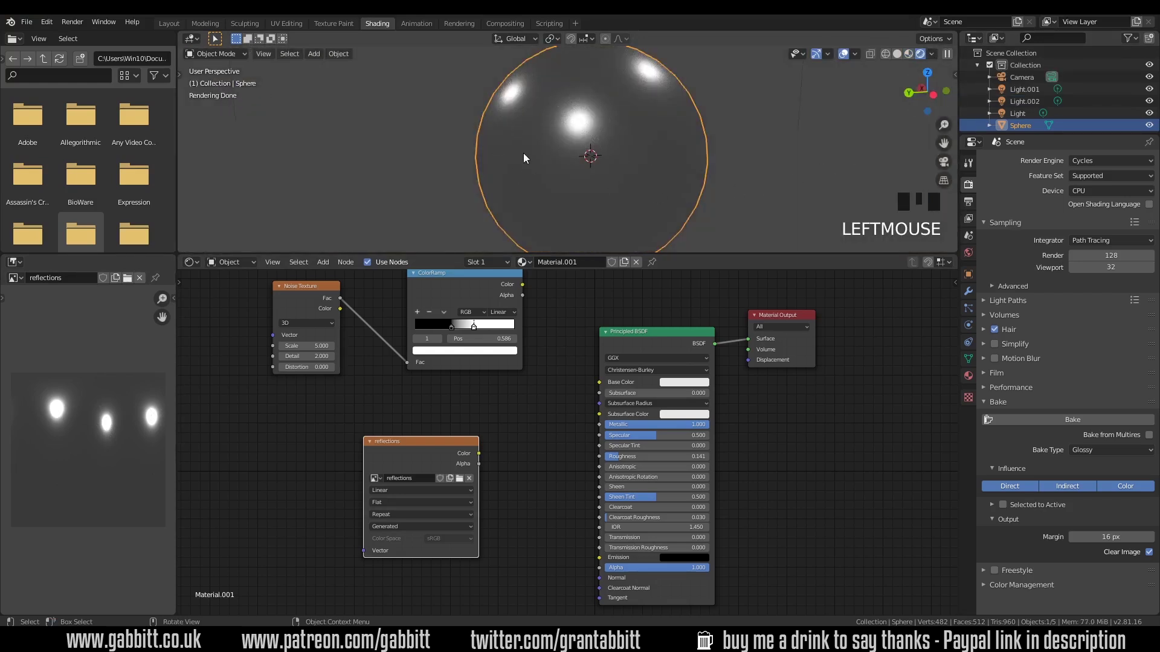
Step: Switch to the World shader nodes and add an Environment Texture node
click(236, 262)
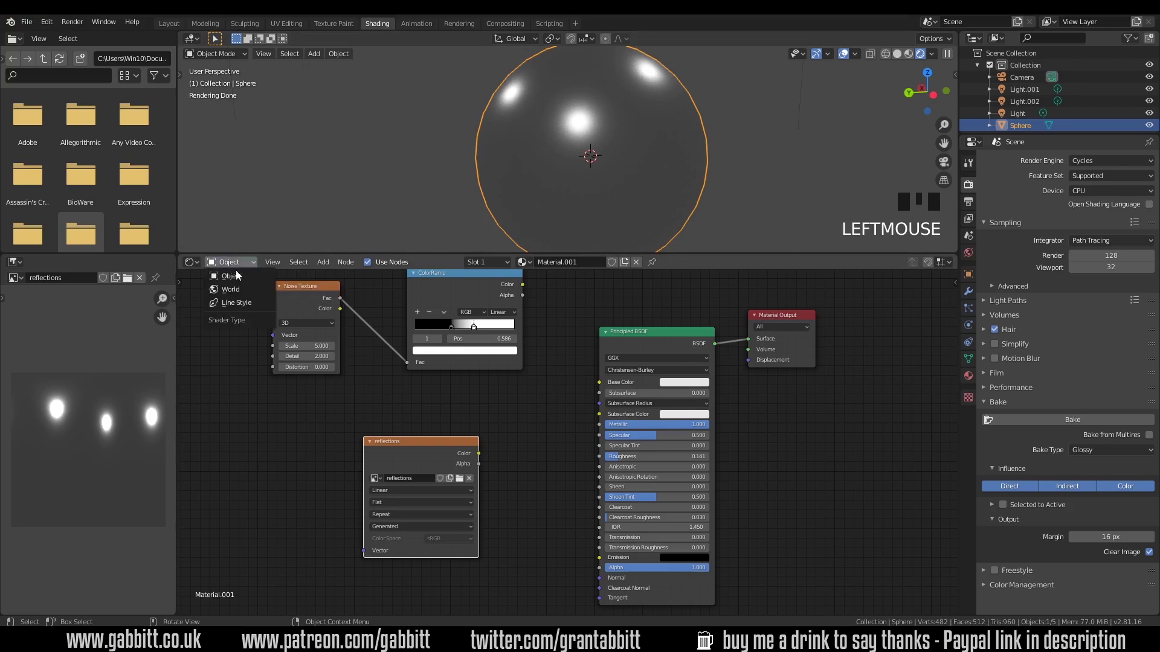
click(232, 289)
key(shift+a)
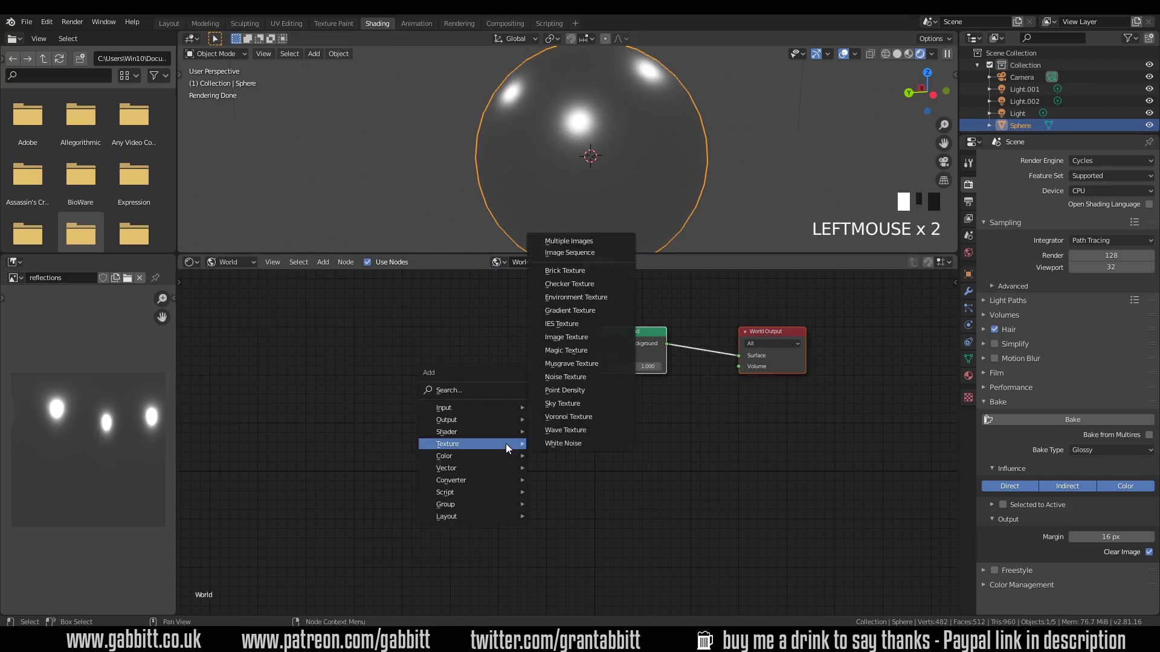
click(556, 297)
click(447, 330)
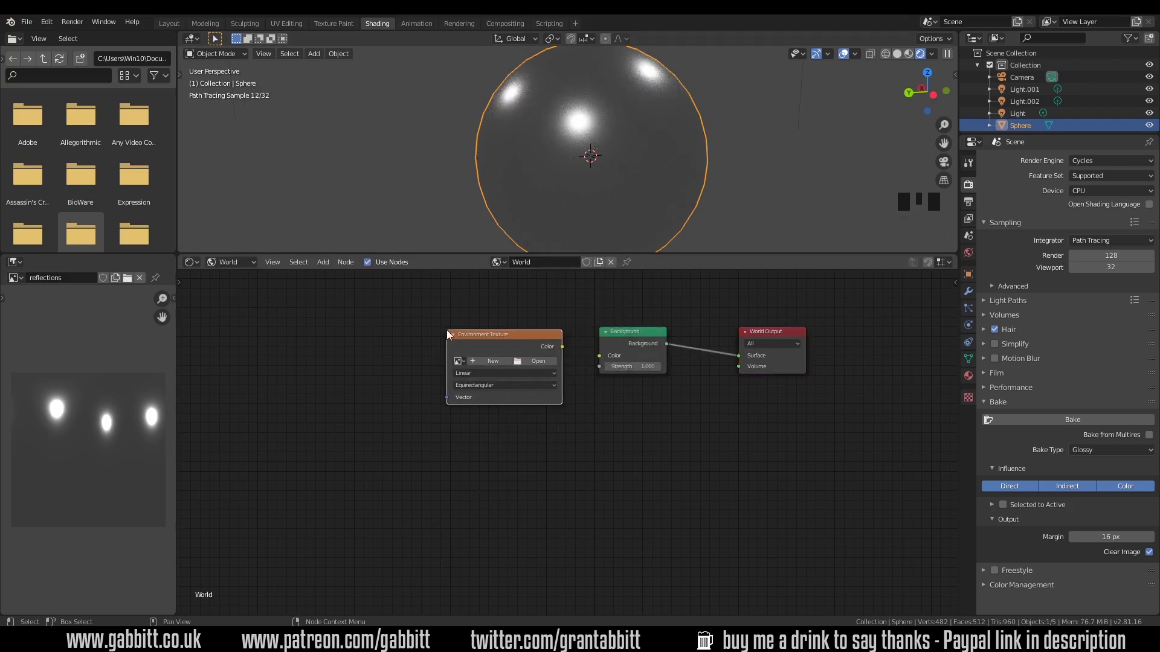
Step: Load autumn_hockey_2k.hdr into the Background and rebake the glossy reflections image
click(540, 361)
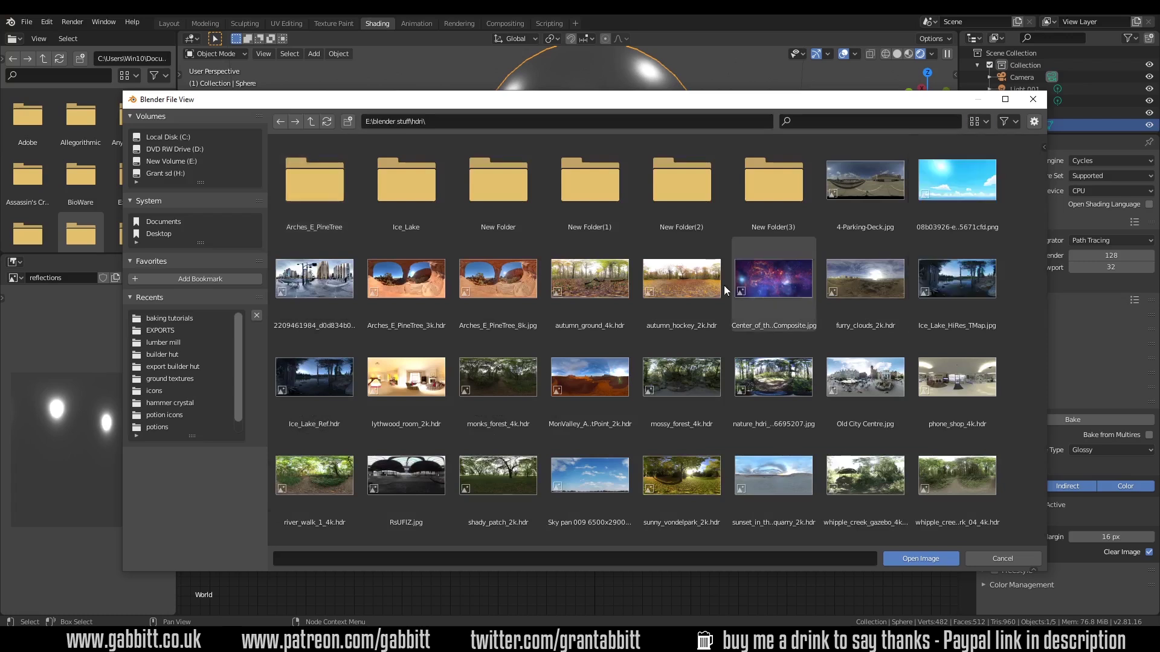
click(694, 281)
double_click(694, 281)
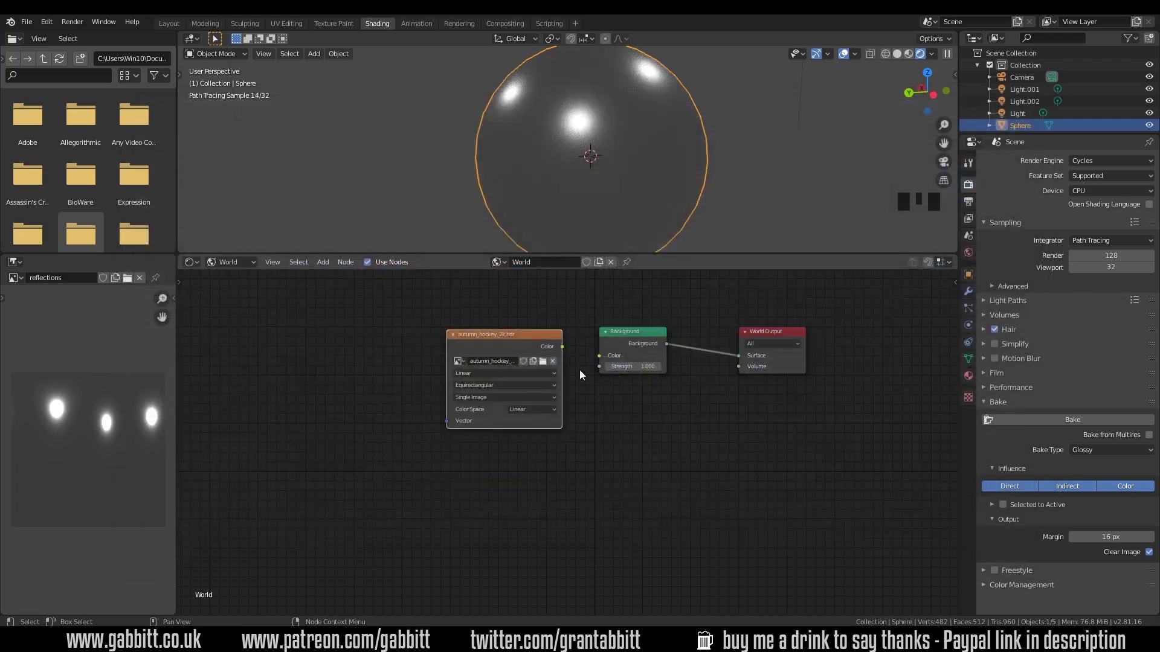
drag(562, 346, 600, 356)
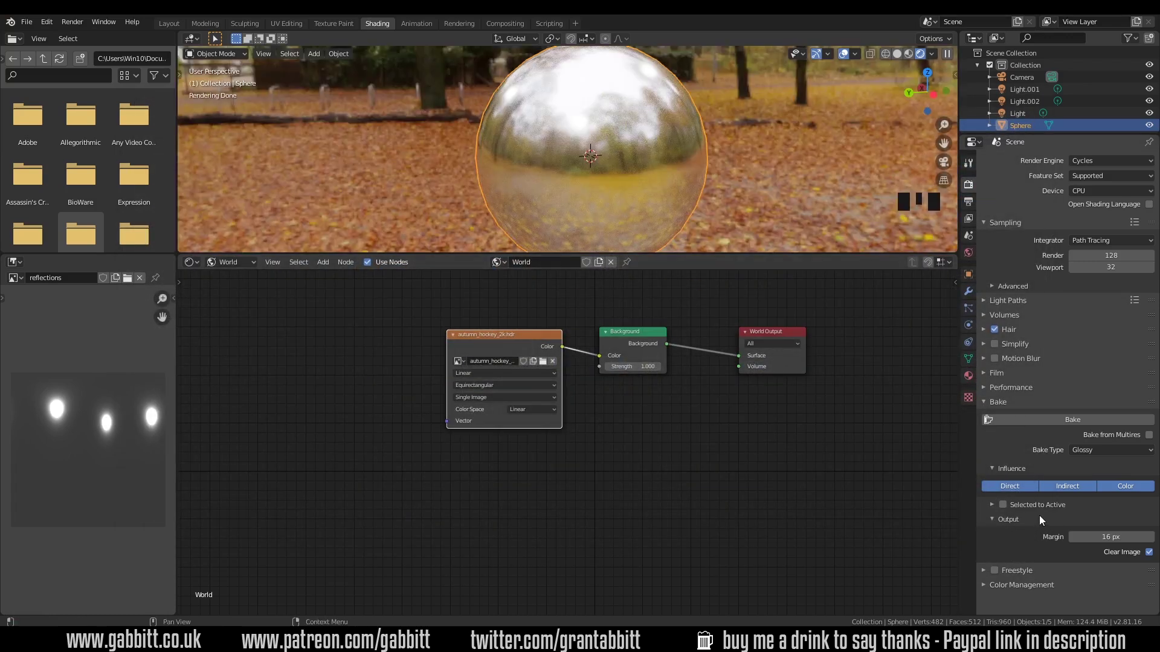
click(1061, 420)
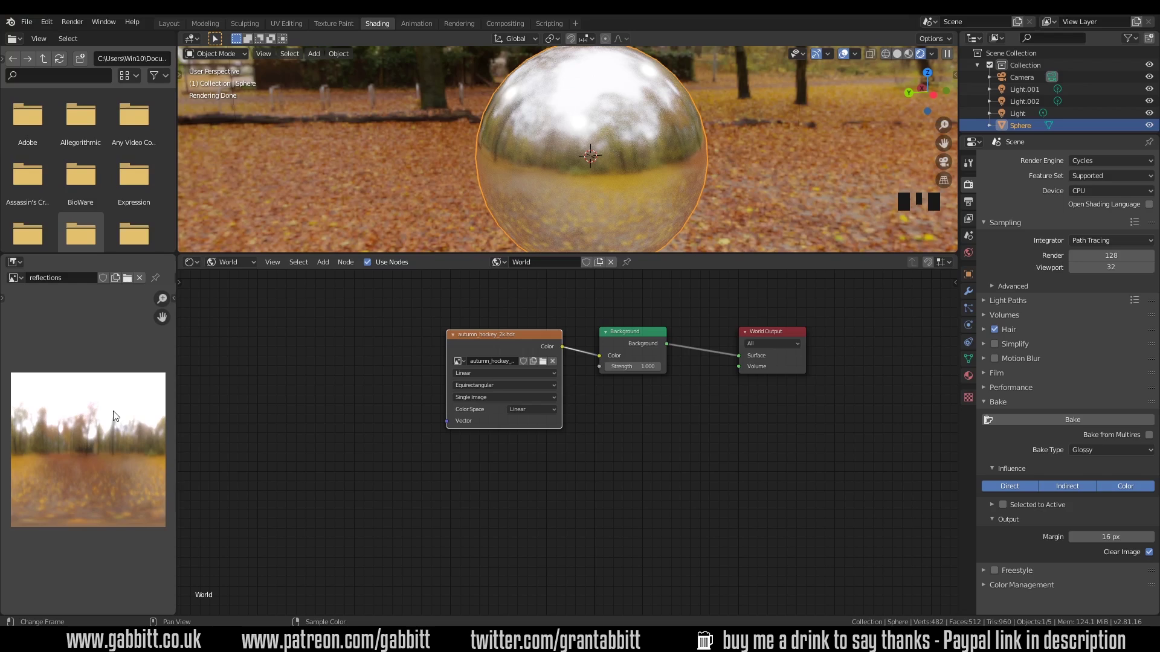
Step: Back in the Object material, link reflections Color to Base Color with Roughness 1.0
click(233, 261)
click(237, 276)
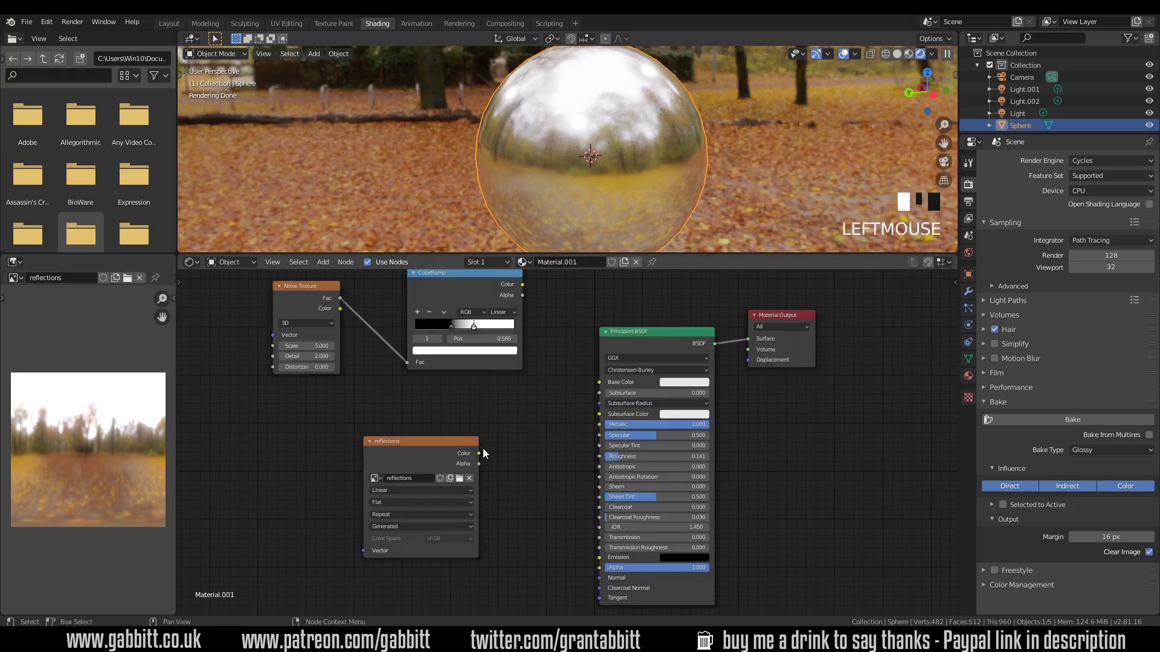
drag(480, 452, 599, 382)
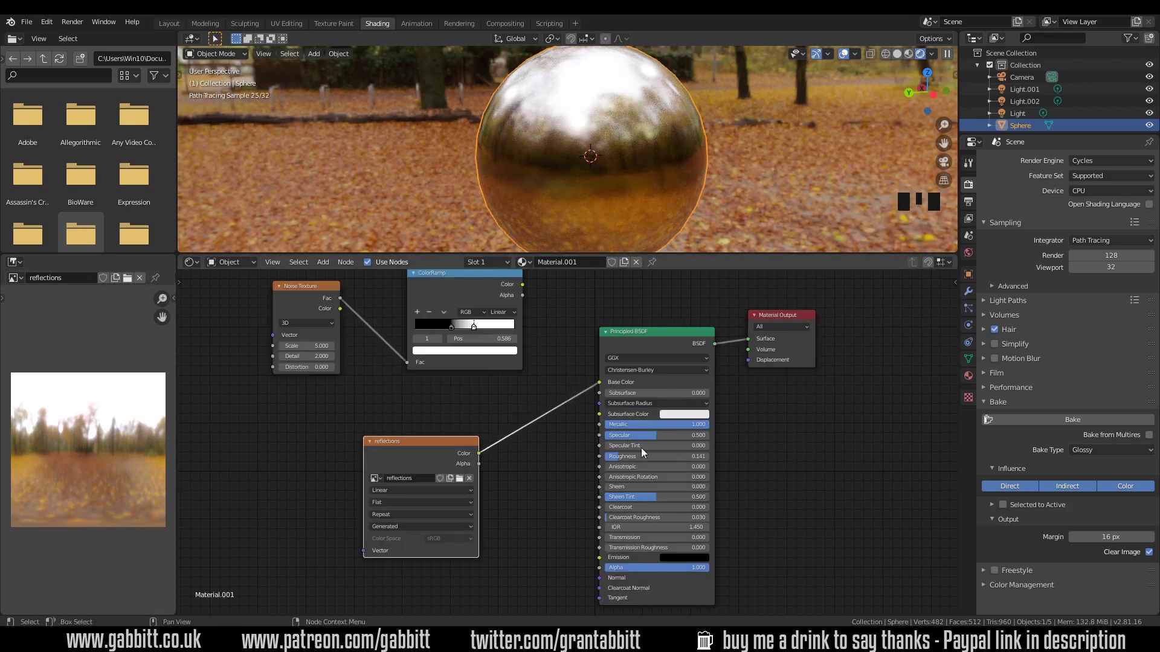
mouse_move(622, 456)
mouse_down()
mouse_move(709, 456)
mouse_move(605, 435)
mouse_up()
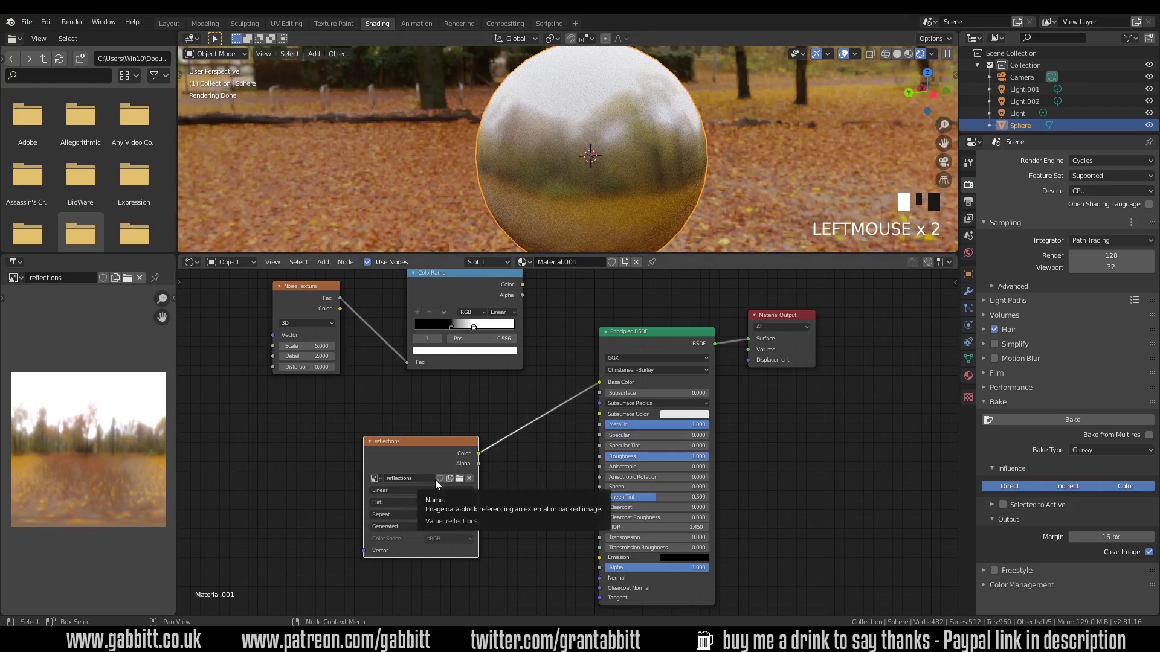
Step: Inspect the sphere in Material Preview shading from several angles
middle_drag(577, 195, 758, 145)
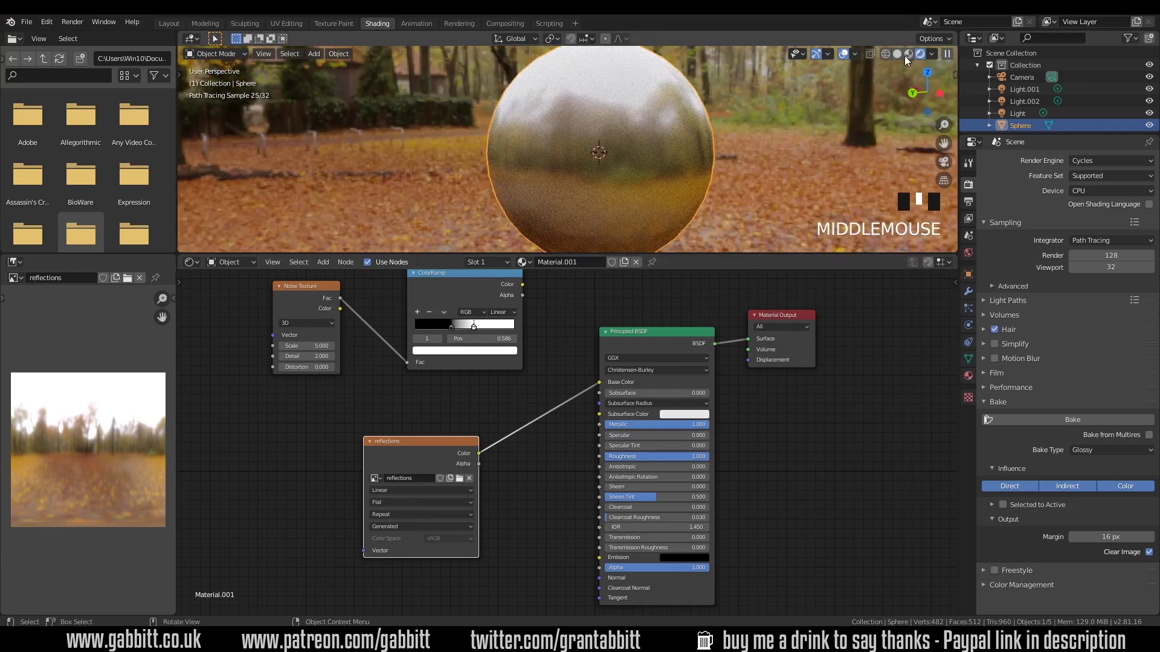
click(908, 56)
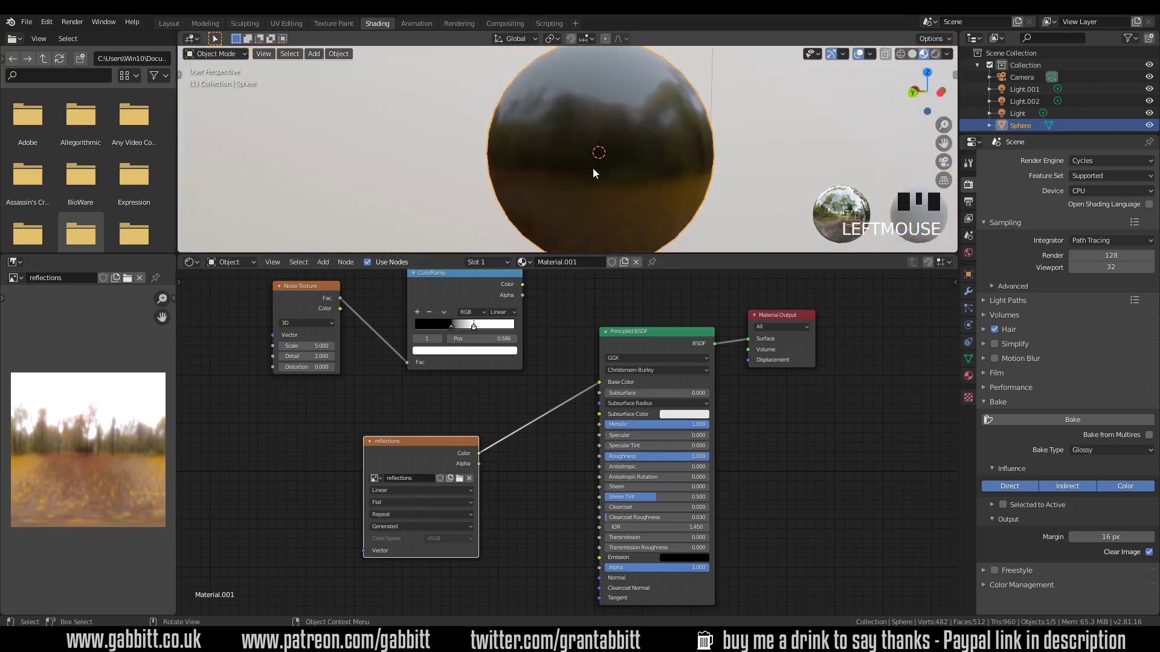
mouse_move(593, 167)
middle_down()
mouse_move(761, 159)
mouse_move(583, 158)
mouse_move(672, 148)
mouse_move(718, 202)
mouse_move(730, 198)
mouse_move(561, 166)
mouse_move(615, 143)
mouse_move(650, 167)
mouse_move(635, 176)
middle_up()
middle_drag(546, 195, 667, 184)
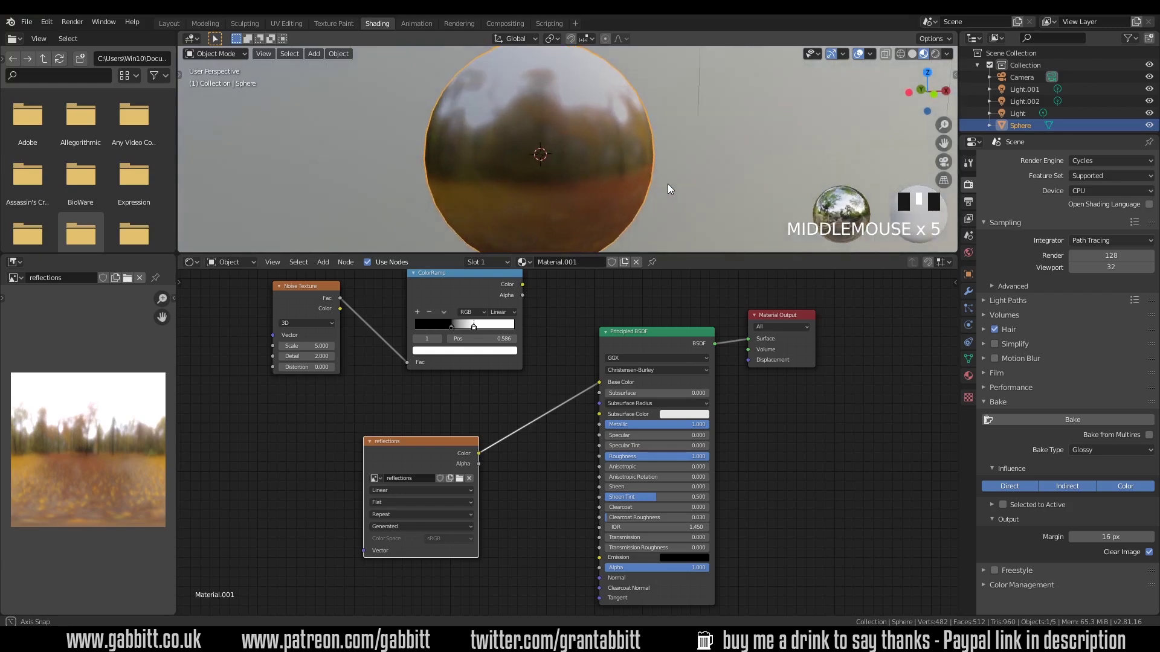
scroll(608, 181, down, 1)
scroll(559, 177, down, 2)
middle_drag(559, 177, 722, 207)
mouse_move(535, 214)
middle_down()
mouse_move(639, 182)
mouse_move(565, 154)
mouse_move(464, 188)
mouse_move(599, 181)
mouse_move(606, 199)
mouse_move(541, 201)
middle_up()
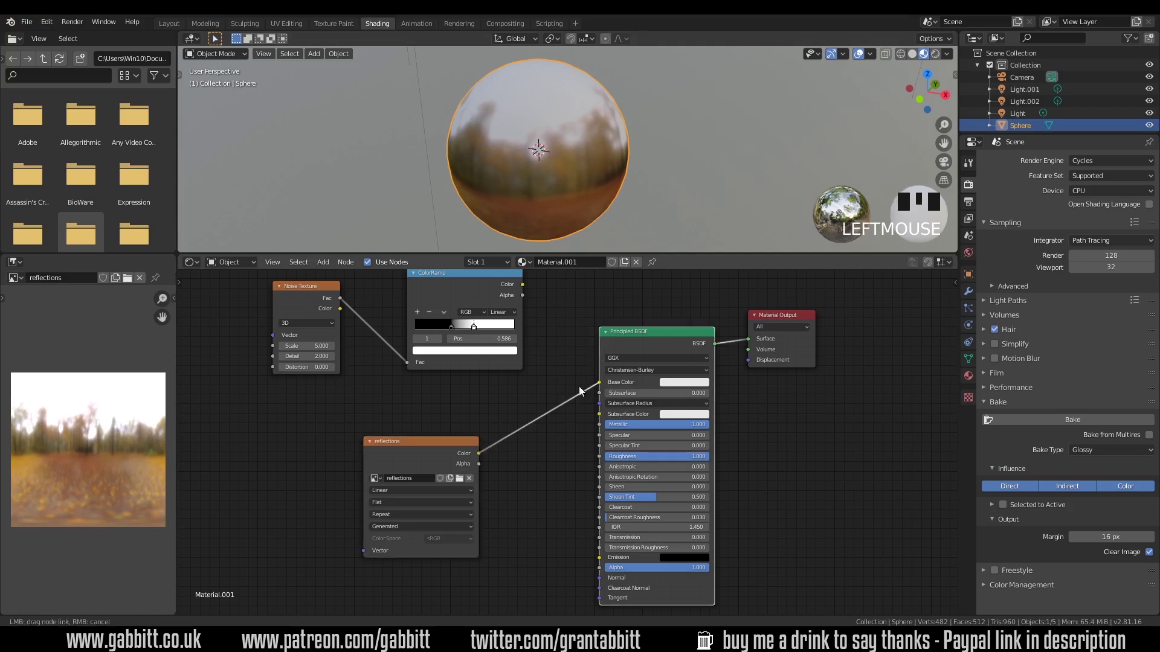
Step: Cut the Base Color link and lower Roughness to 0.095 and Specular to 0.068
drag(599, 382, 521, 296)
mouse_move(671, 457)
mouse_down()
mouse_move(621, 456)
mouse_move(617, 435)
mouse_up()
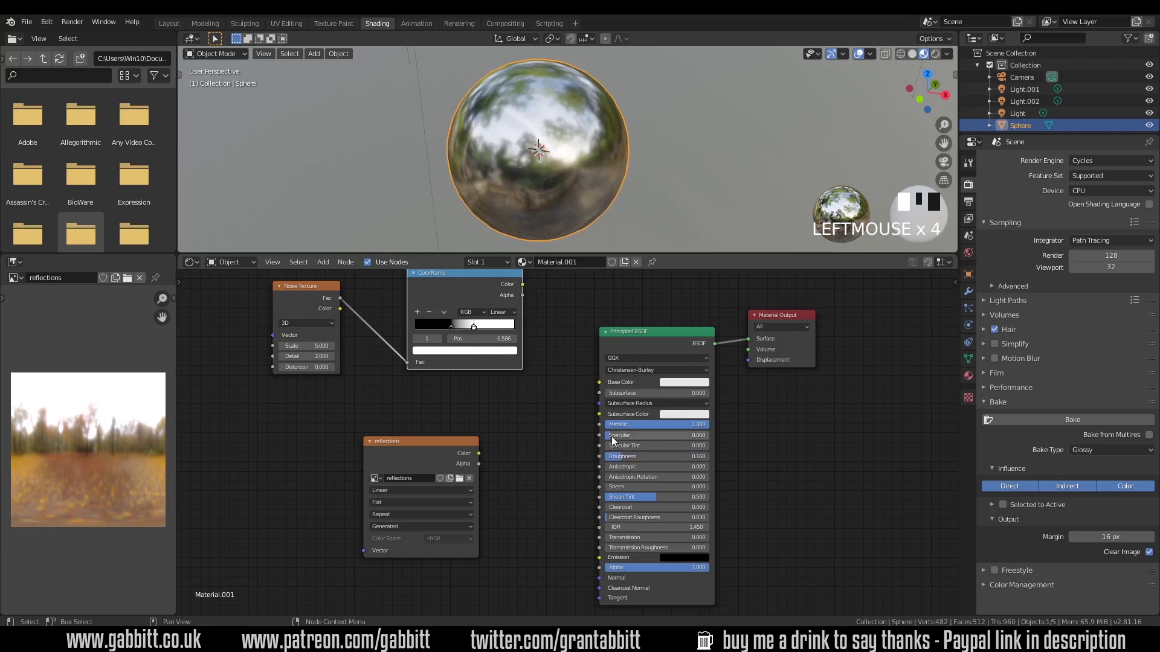
mouse_move(671, 136)
middle_down()
mouse_move(702, 109)
mouse_move(575, 144)
middle_up()
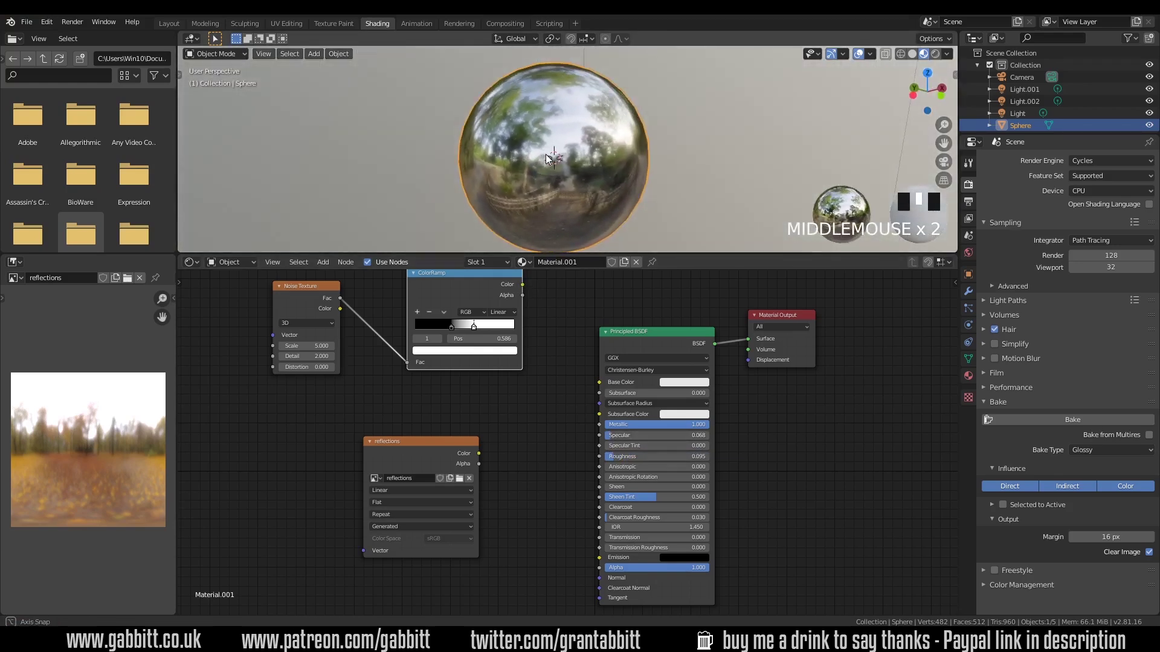
mouse_move(659, 157)
middle_down()
mouse_move(575, 171)
mouse_move(556, 122)
middle_up()
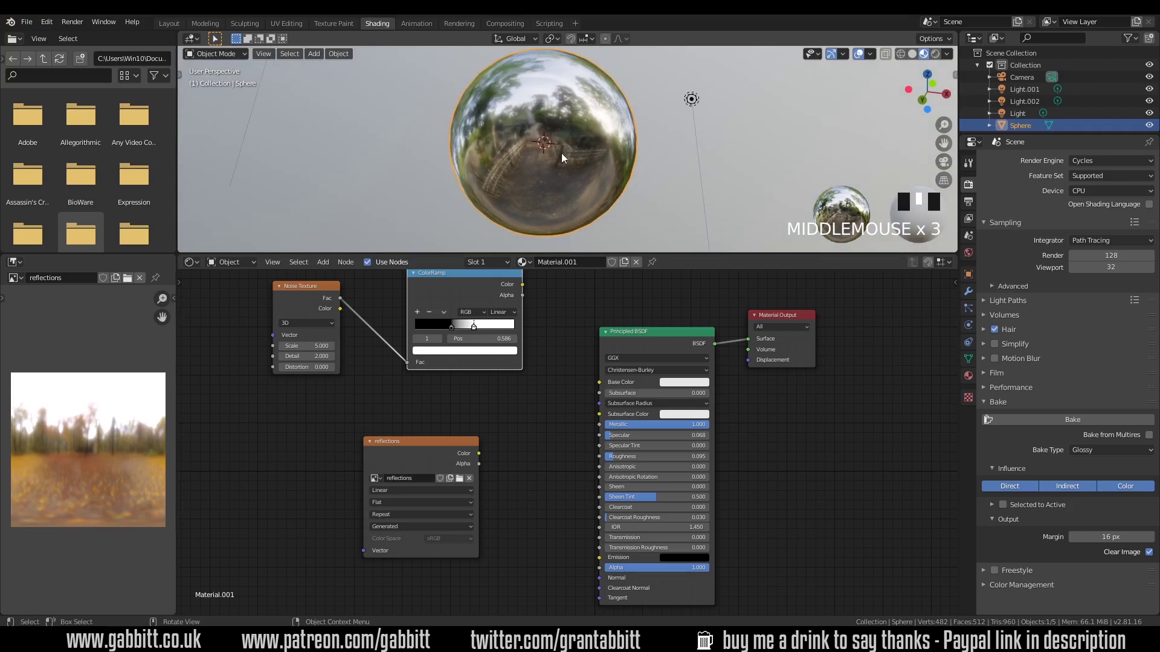
mouse_move(561, 153)
middle_down()
mouse_move(548, 152)
mouse_move(588, 186)
middle_up()
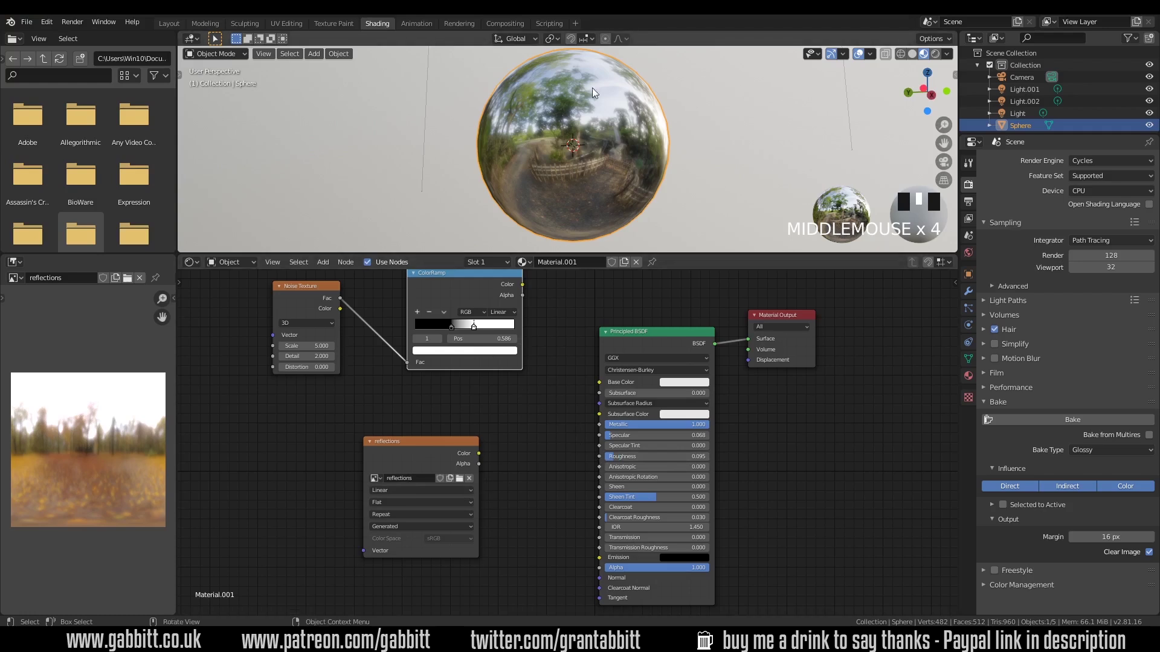
Step: Tidy the ColorRamp and reflections image nodes to the side
drag(463, 273, 469, 296)
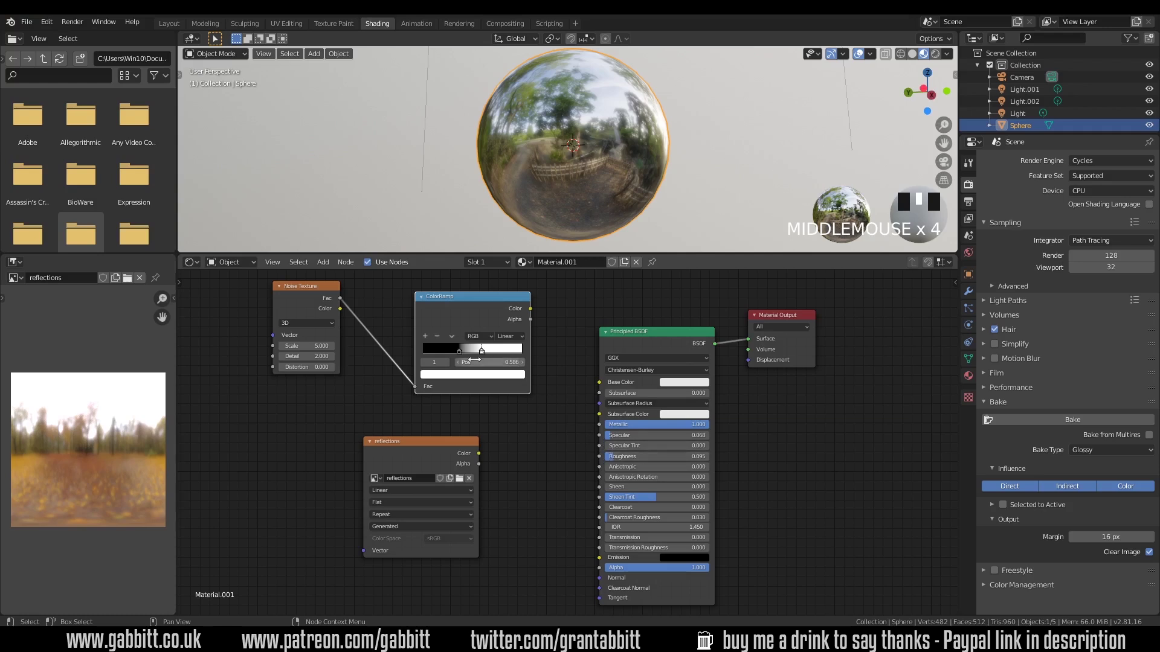
drag(410, 439, 304, 447)
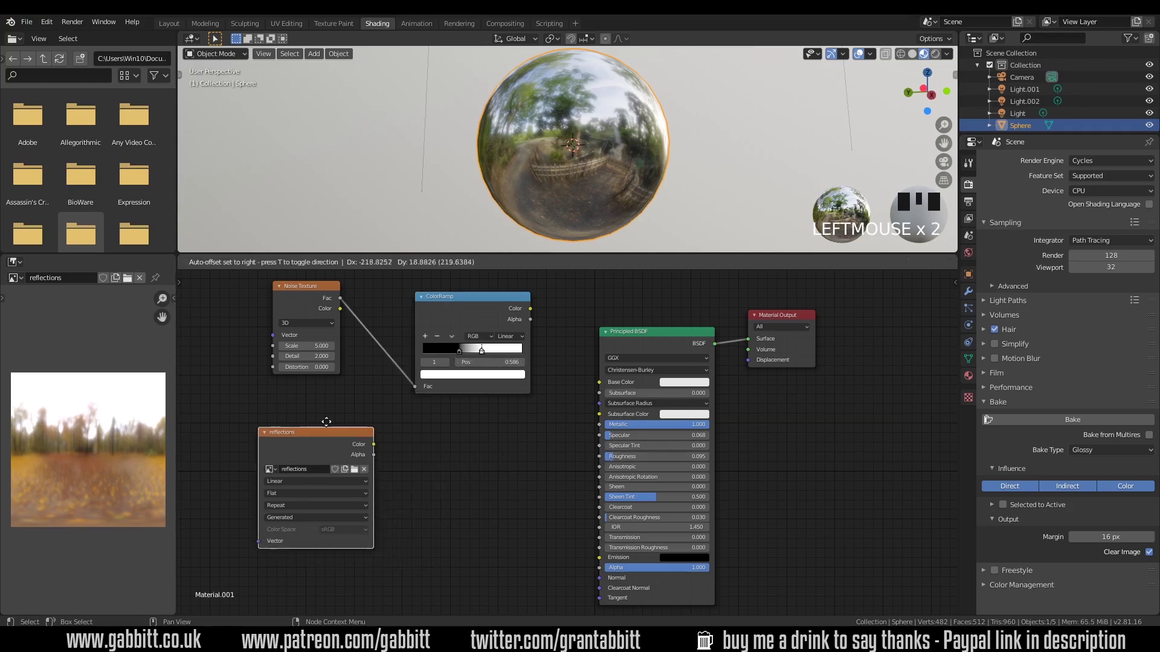